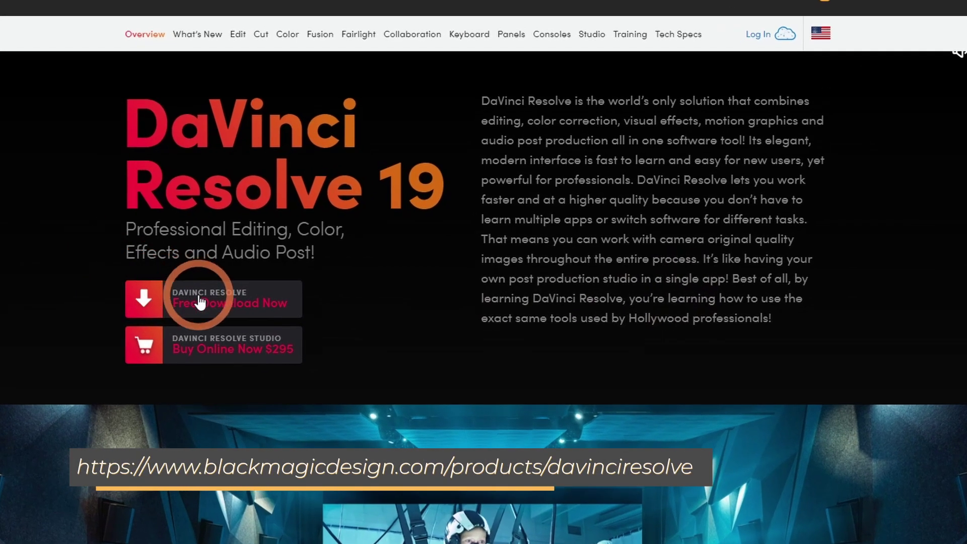
Download the free DaVinci Resolve 19 for Windows x86 and start extracting the zip.
{"action": "left_click", "coordinate": [279, 292]}
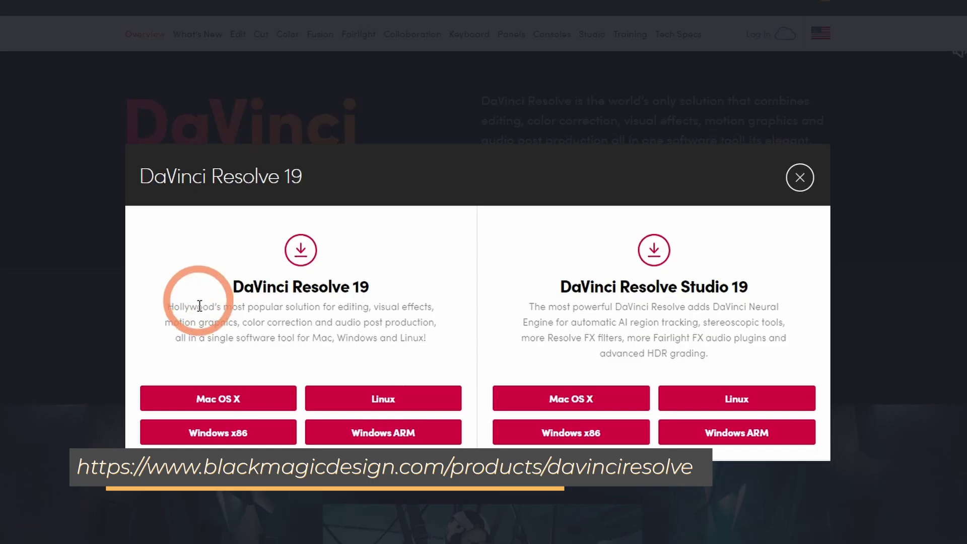
{"action": "left_click", "coordinate": [194, 432]}
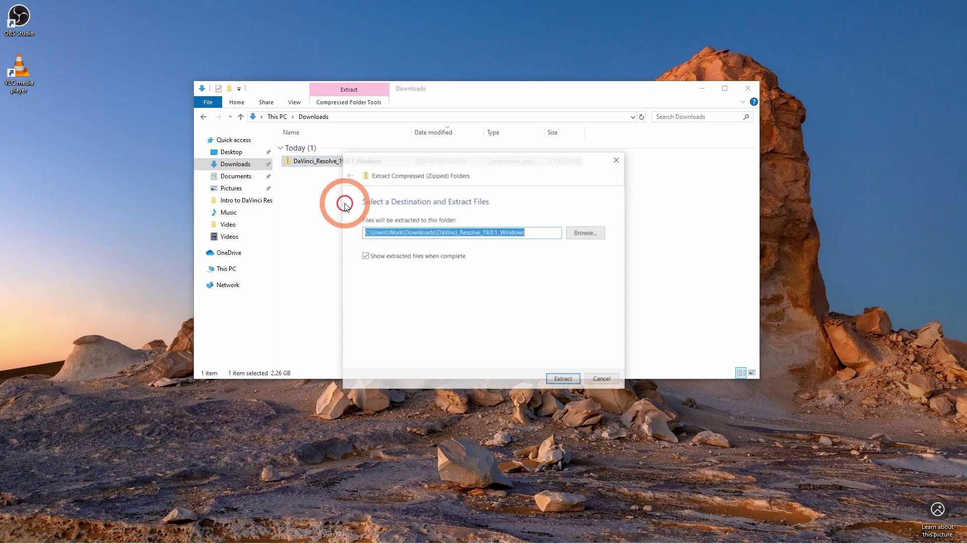
{"action": "left_click", "coordinate": [564, 379]}
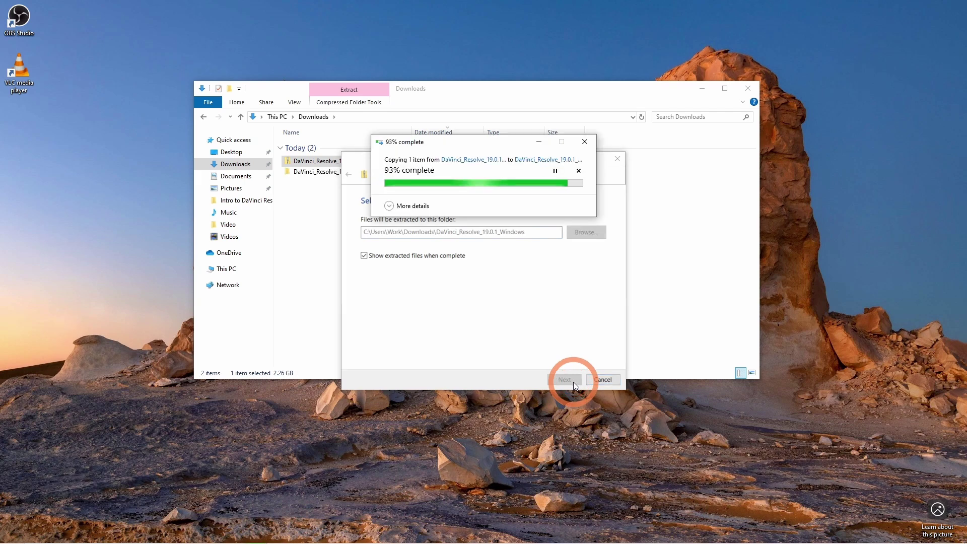
Run the DaVinci Resolve 19.0.1 installer through components, setup wizard and the restart notice.
{"action": "double_click", "coordinate": [338, 163]}
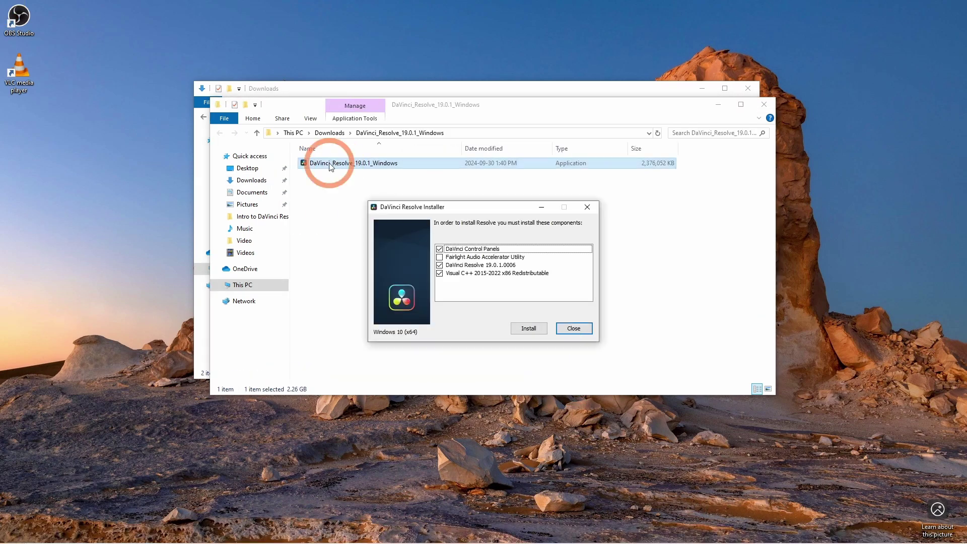
{"action": "left_click", "coordinate": [524, 329]}
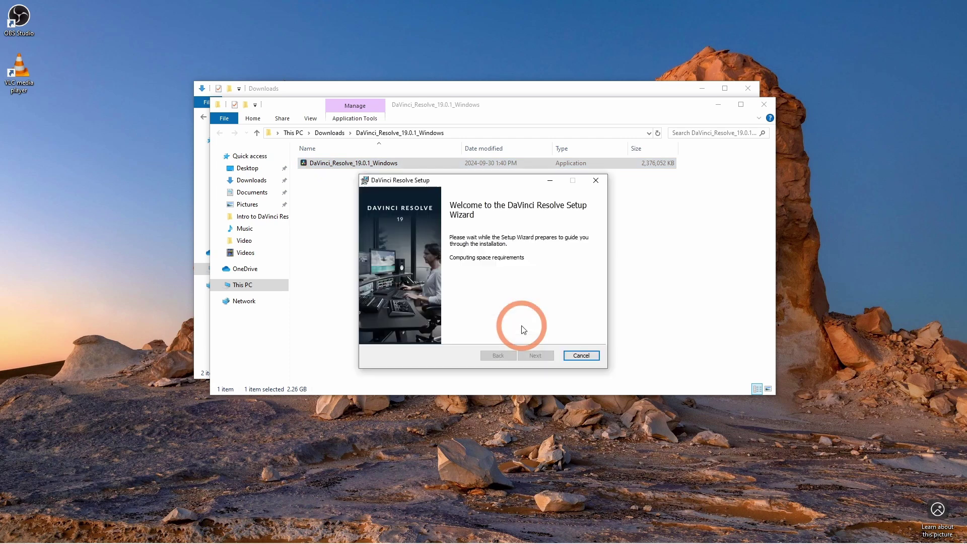
{"action": "left_click", "coordinate": [538, 354]}
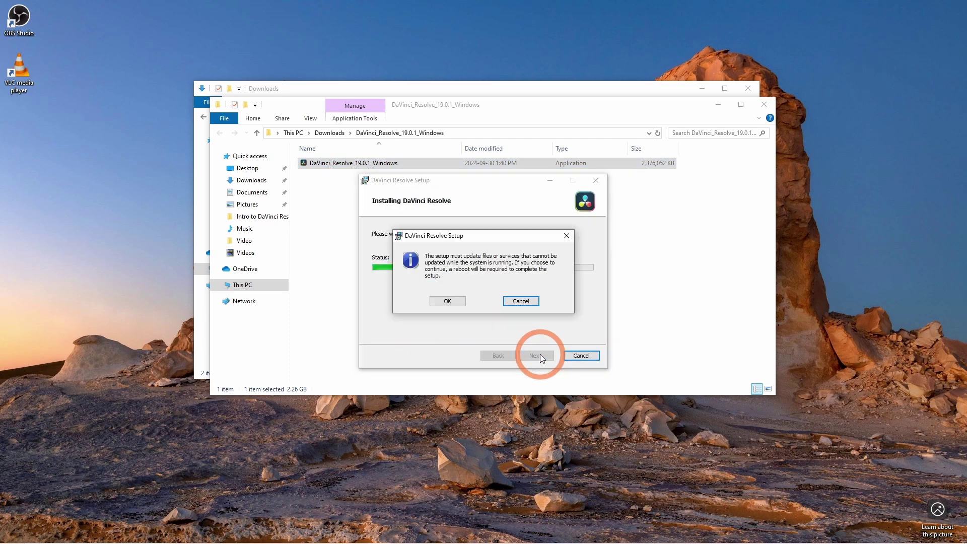
{"action": "left_click", "coordinate": [445, 305]}
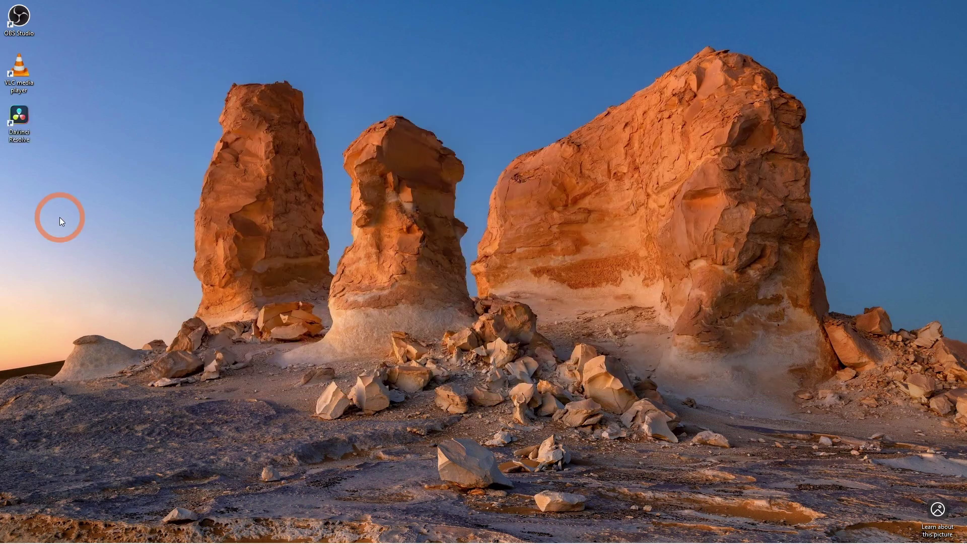
Launch DaVinci Resolve and start a new project named 'Intro to DaVinci Resolve'.
{"action": "left_click", "coordinate": [18, 124]}
{"action": "double_click", "coordinate": [18, 123]}
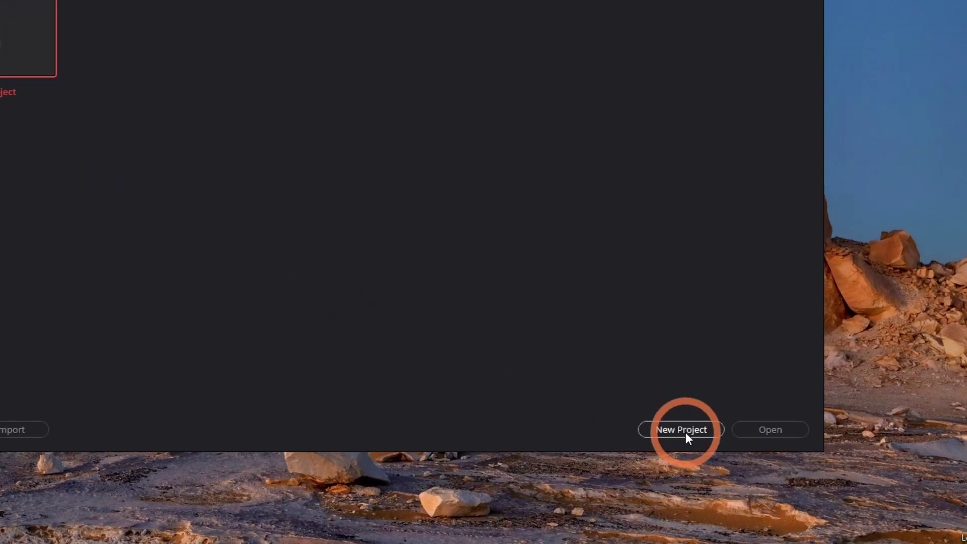
{"action": "left_click", "coordinate": [688, 434]}
{"action": "type", "text": "Intro to DaVinci"}
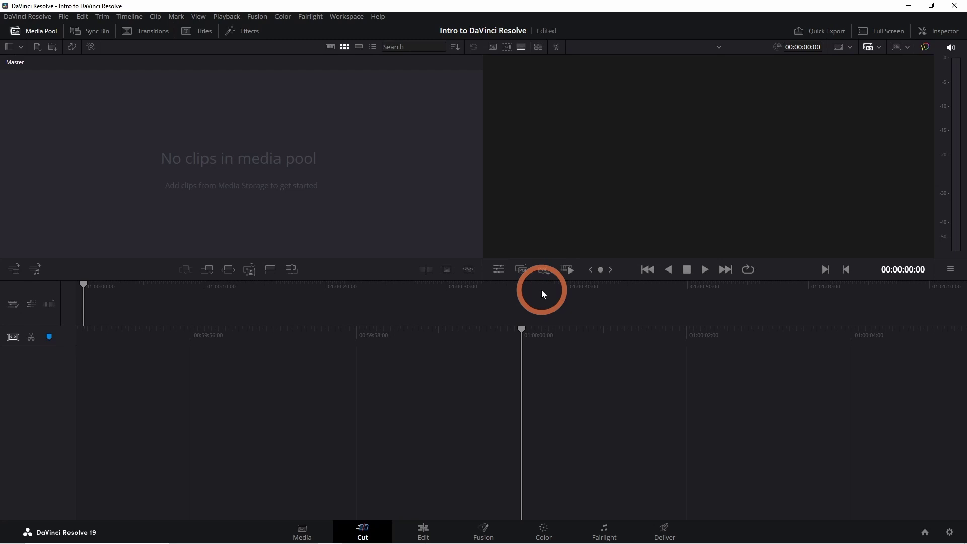
Visit the Media, Cut, Edit, Fusion, Color, Fairlight and Deliver pages, ending on Edit.
{"action": "left_click", "coordinate": [302, 533]}
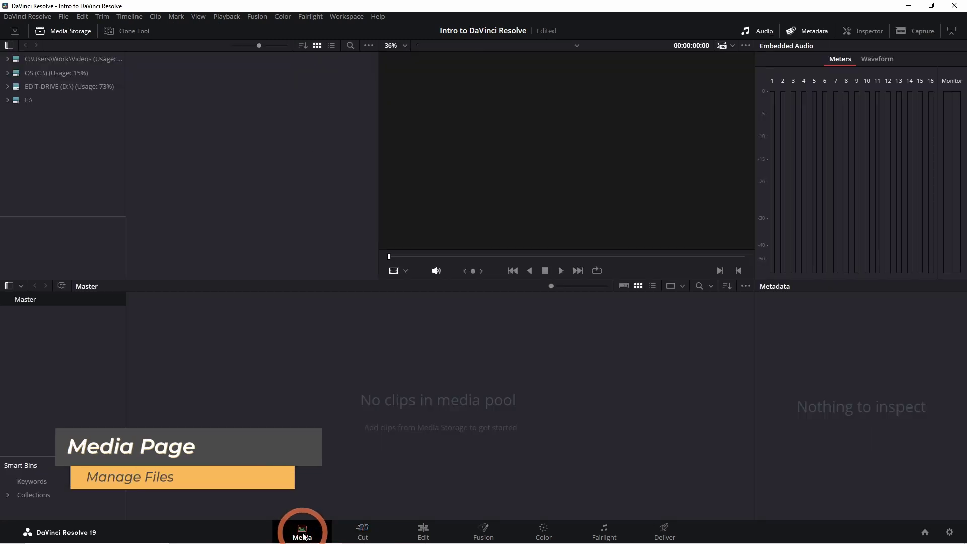
{"action": "left_click", "coordinate": [359, 532]}
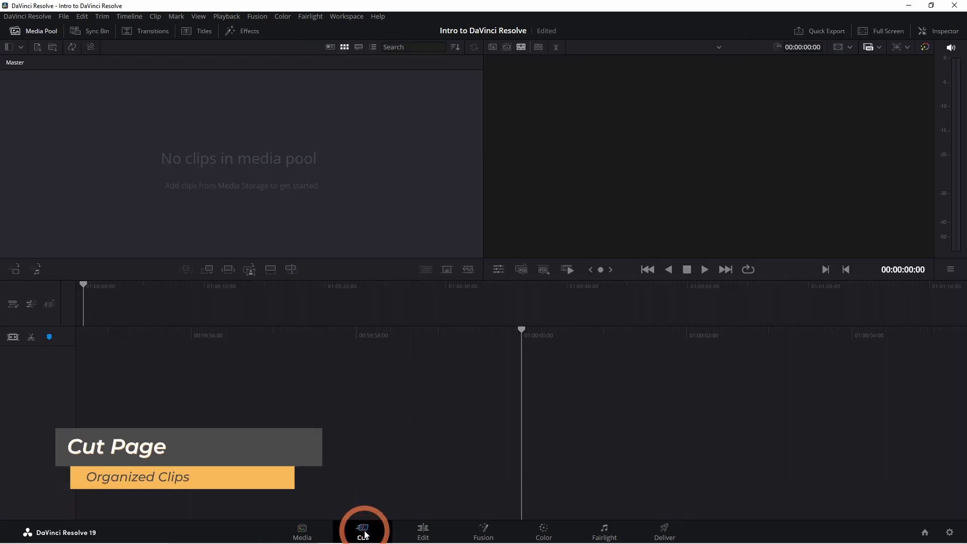
{"action": "left_click", "coordinate": [423, 530]}
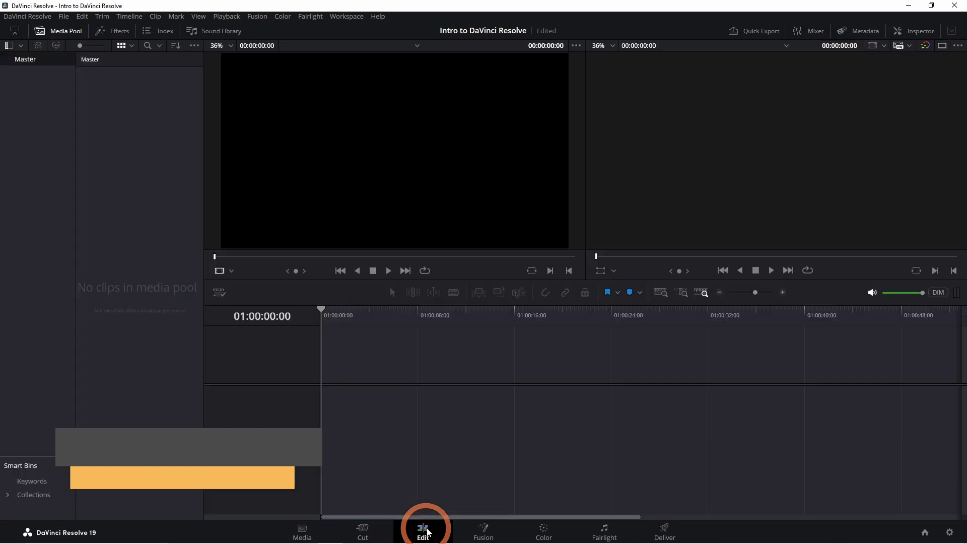
{"action": "left_click", "coordinate": [483, 533]}
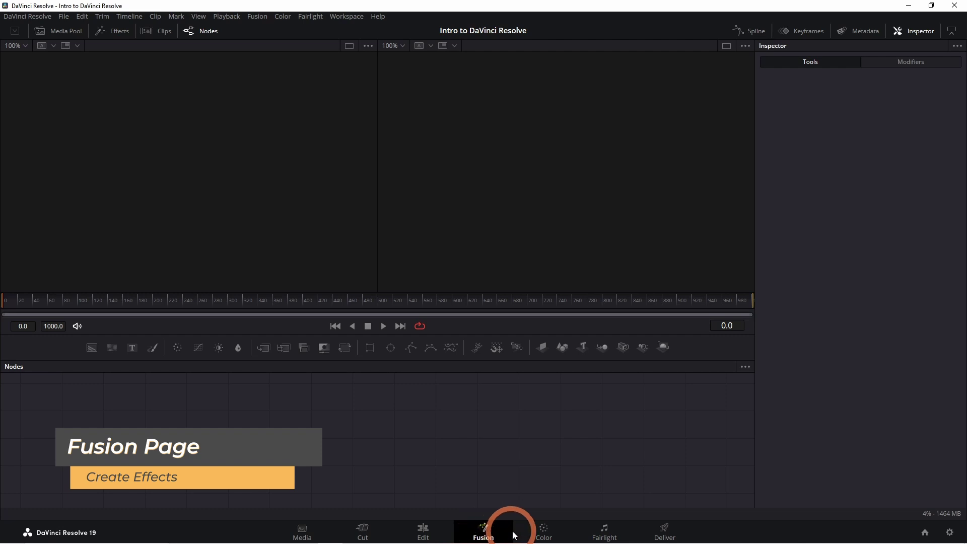
{"action": "left_click", "coordinate": [544, 534]}
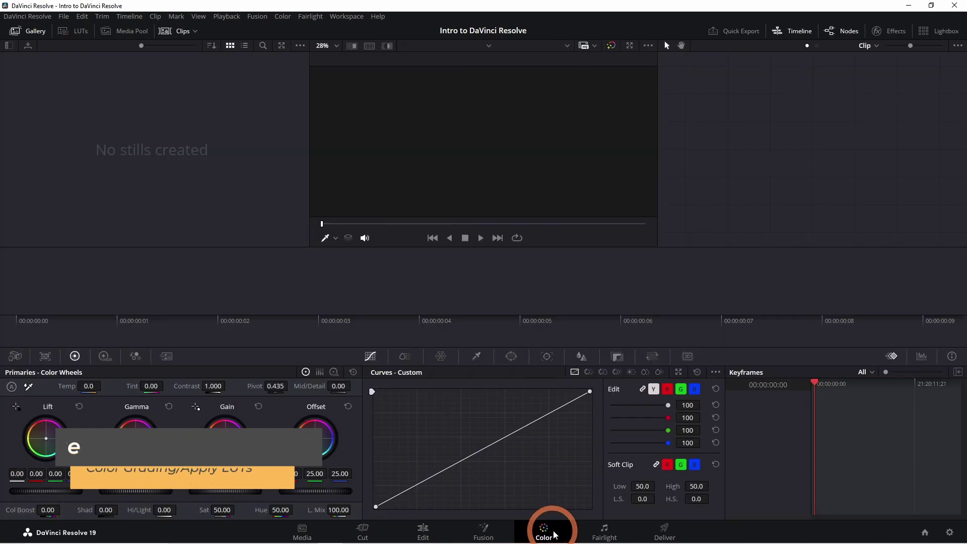
{"action": "left_click", "coordinate": [606, 531]}
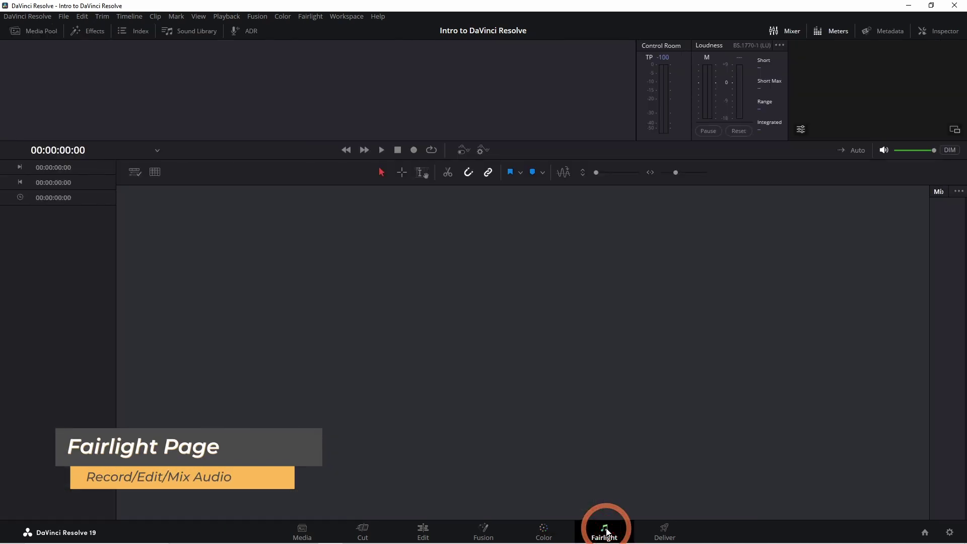
{"action": "left_click", "coordinate": [664, 532]}
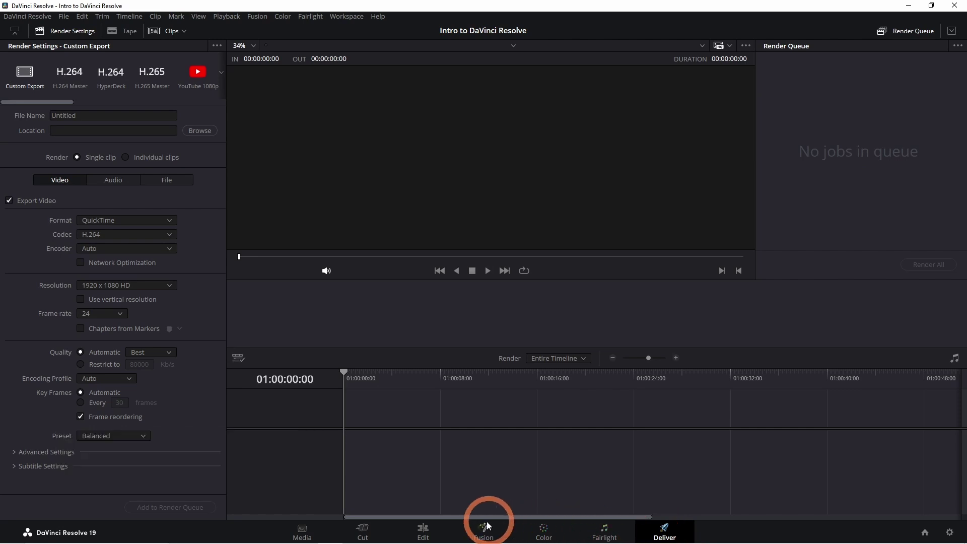
{"action": "left_click", "coordinate": [423, 532]}
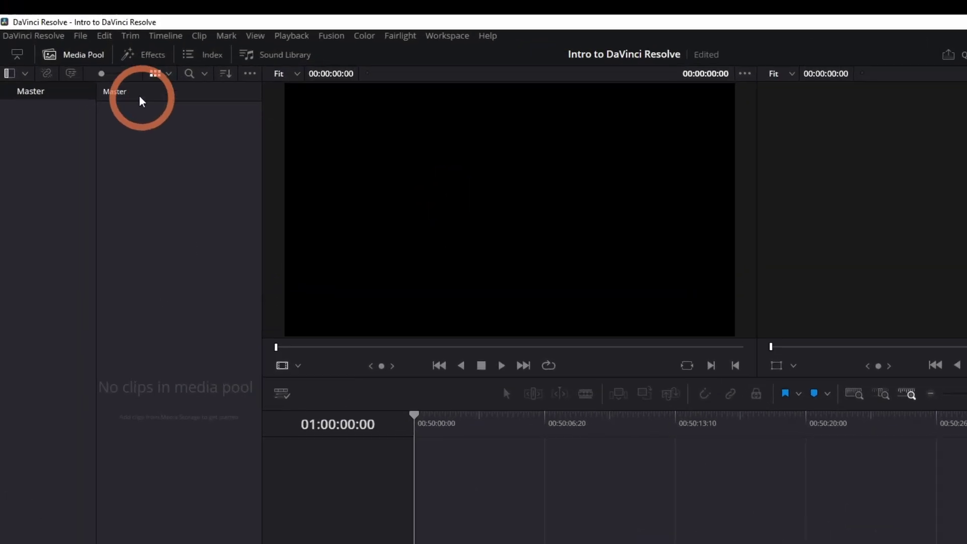
In Project Settings, keep 1920 x 1080 HD and set the timeline frame rate to 23.976 fps.
{"action": "left_click", "coordinate": [82, 36]}
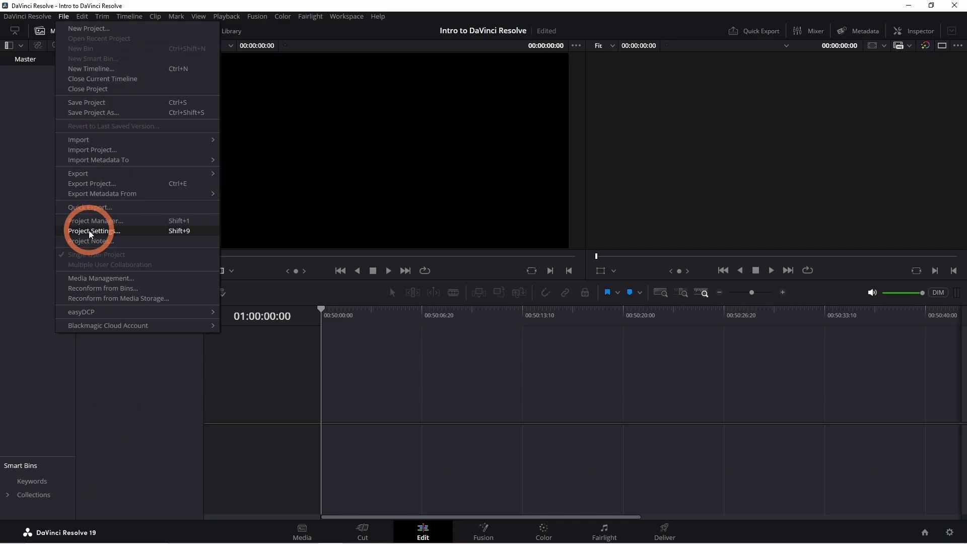
{"action": "left_click", "coordinate": [88, 231]}
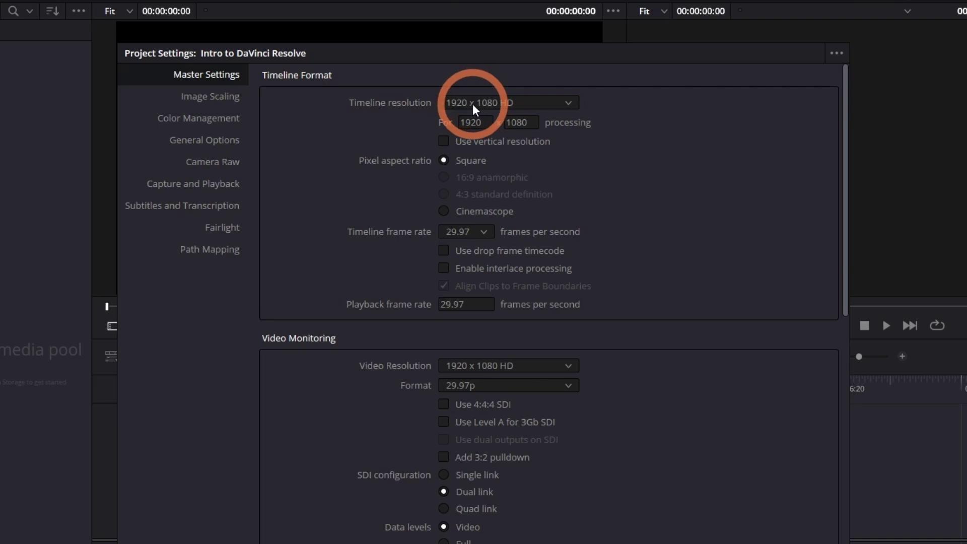
{"action": "left_click", "coordinate": [569, 101]}
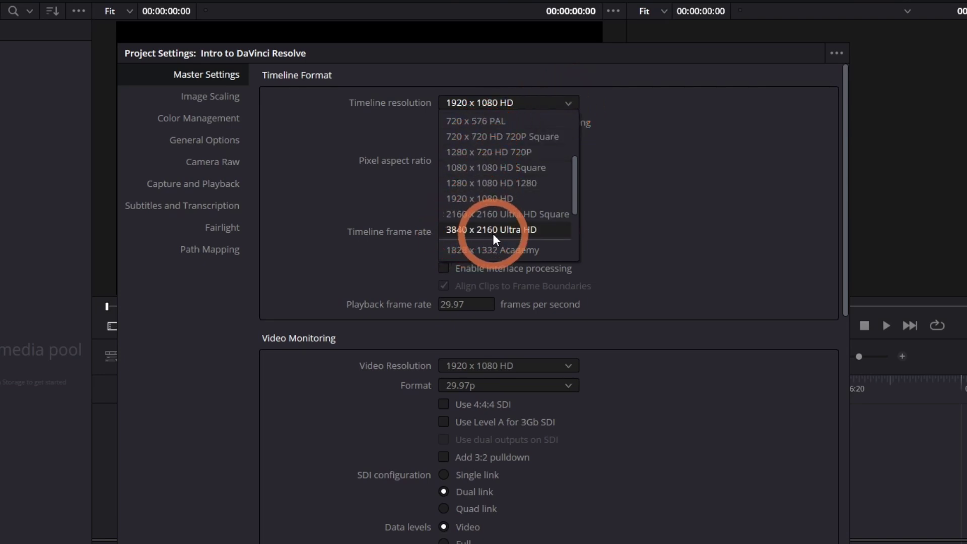
{"action": "left_click", "coordinate": [473, 199]}
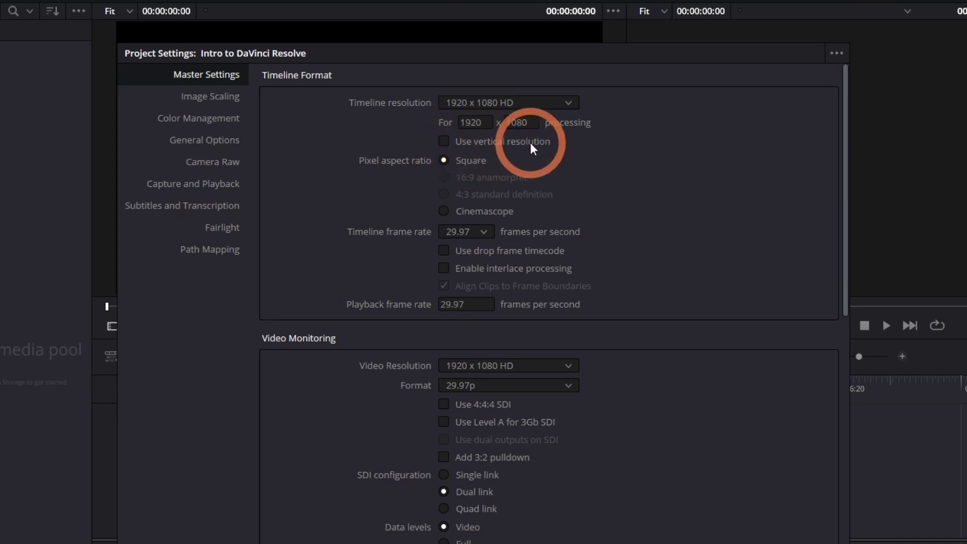
{"action": "left_click", "coordinate": [466, 231]}
{"action": "left_click", "coordinate": [466, 116]}
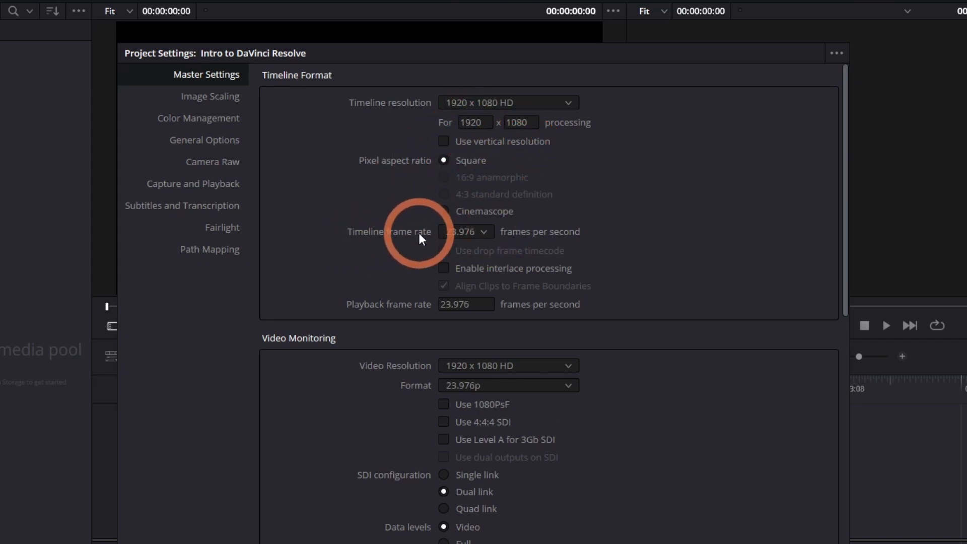
{"action": "left_click", "coordinate": [485, 232]}
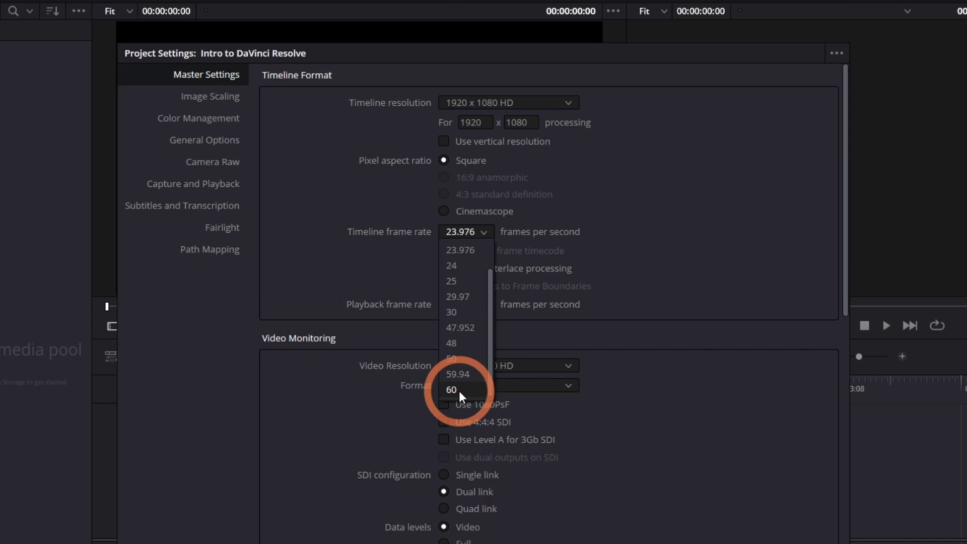
{"action": "left_click", "coordinate": [458, 252]}
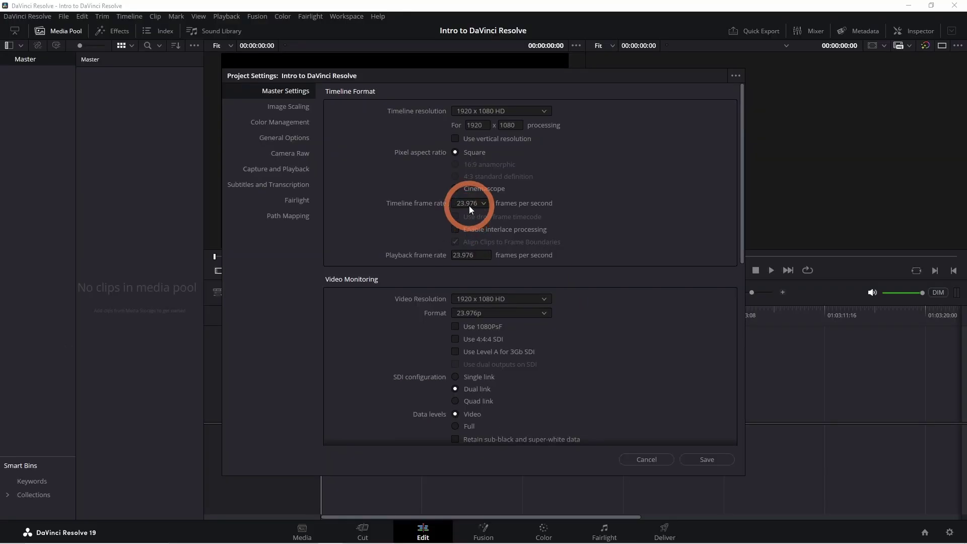
Save the project settings and import the five tennis videos into the media pool.
{"action": "left_click", "coordinate": [708, 460]}
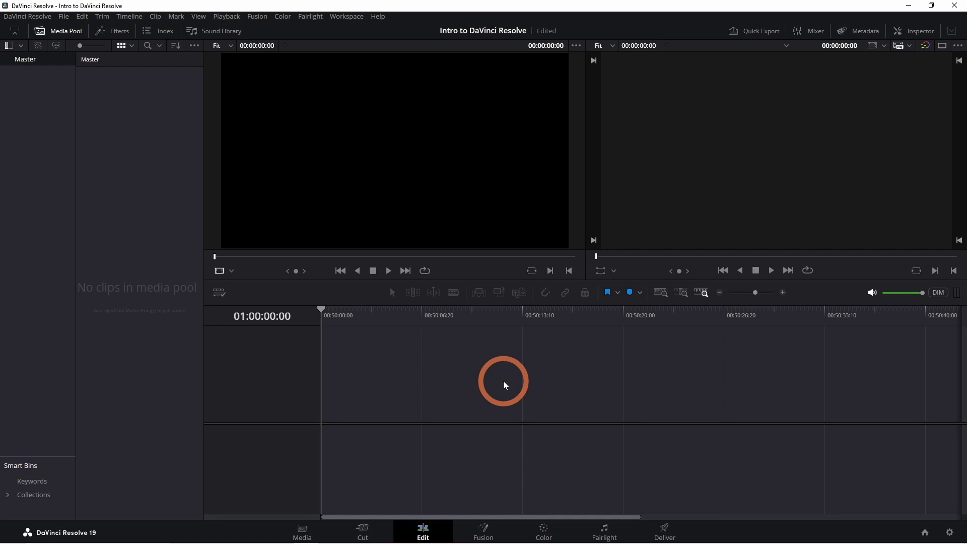
{"action": "right_click", "coordinate": [123, 190]}
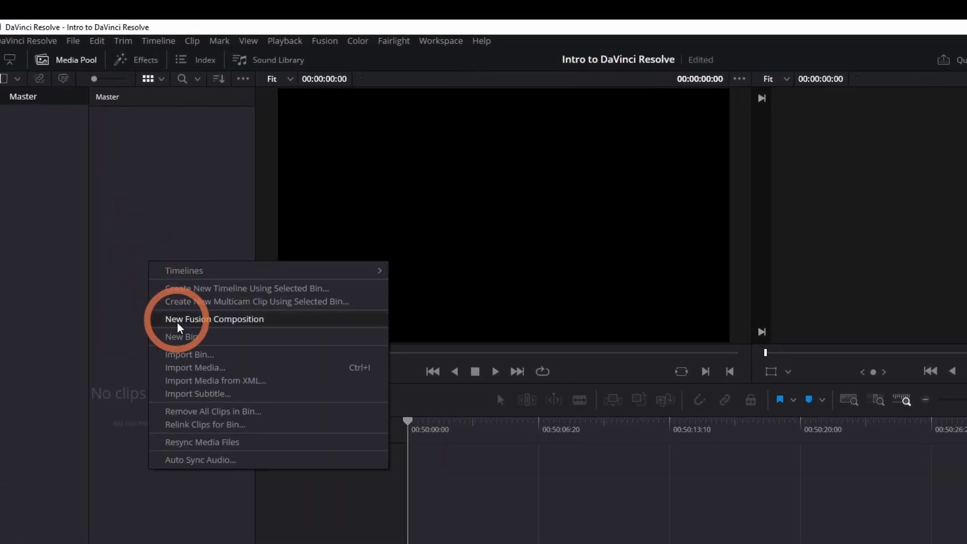
{"action": "left_click", "coordinate": [187, 372]}
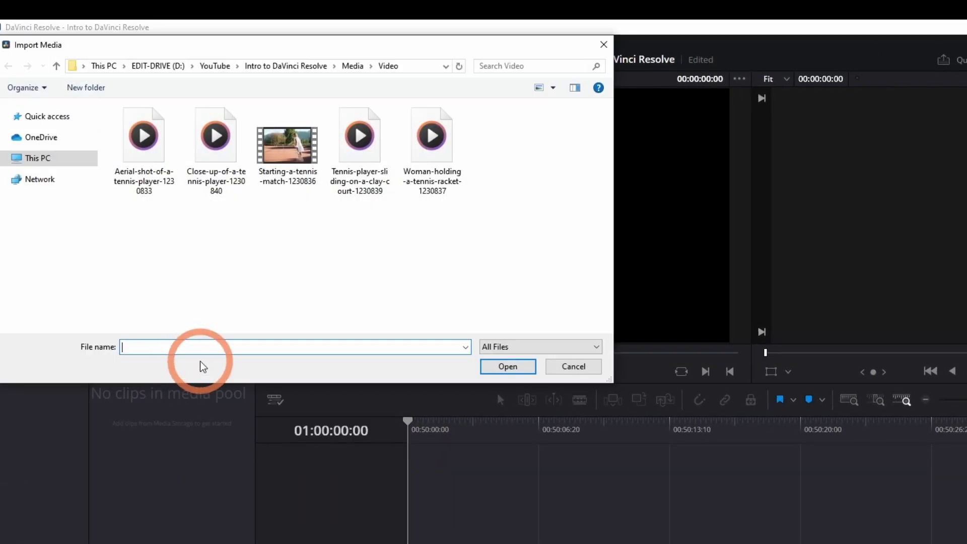
{"action": "left_click_drag", "start_coordinate": [474, 241], "coordinate": [142, 194]}
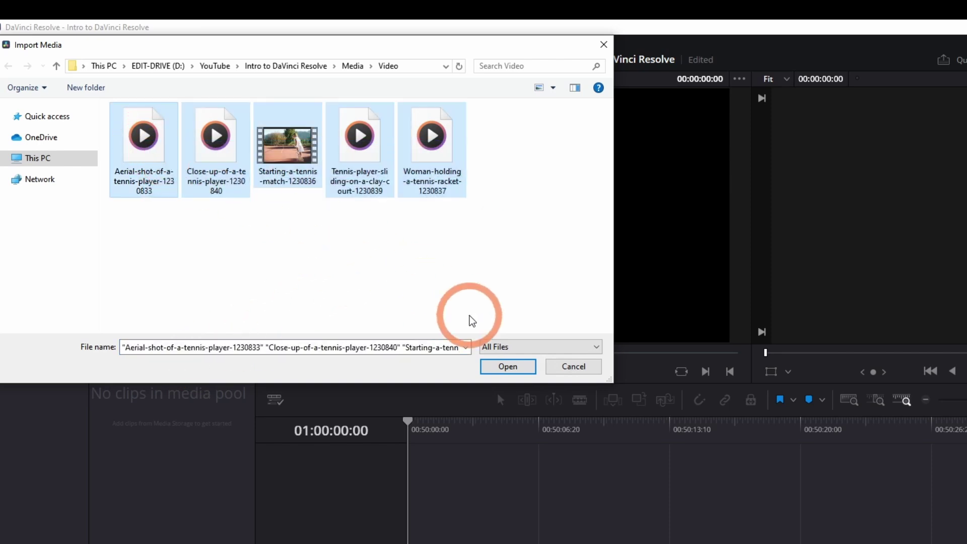
{"action": "left_click", "coordinate": [509, 366]}
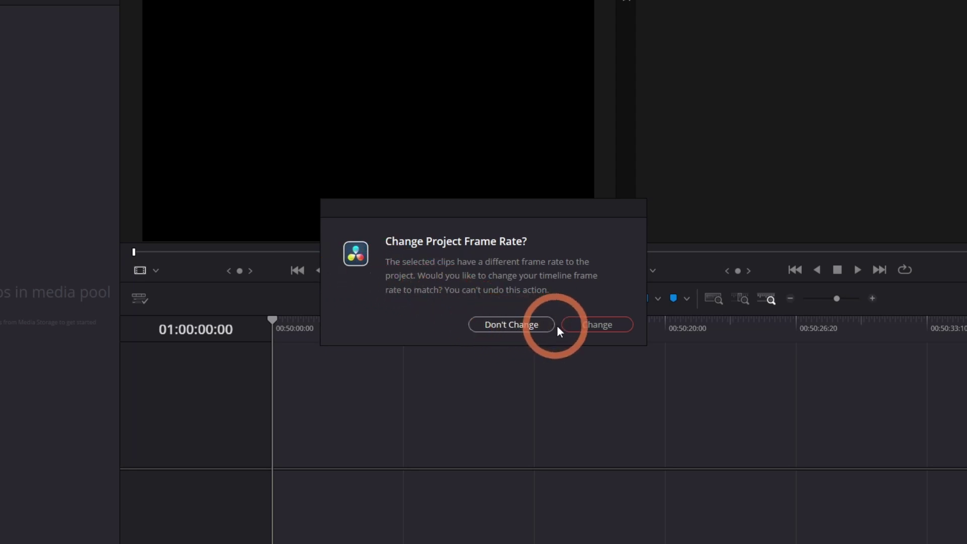
Accept the frame rate change and drag the Woman-holding clip onto the timeline, creating Timeline 1.
{"action": "left_click", "coordinate": [597, 328]}
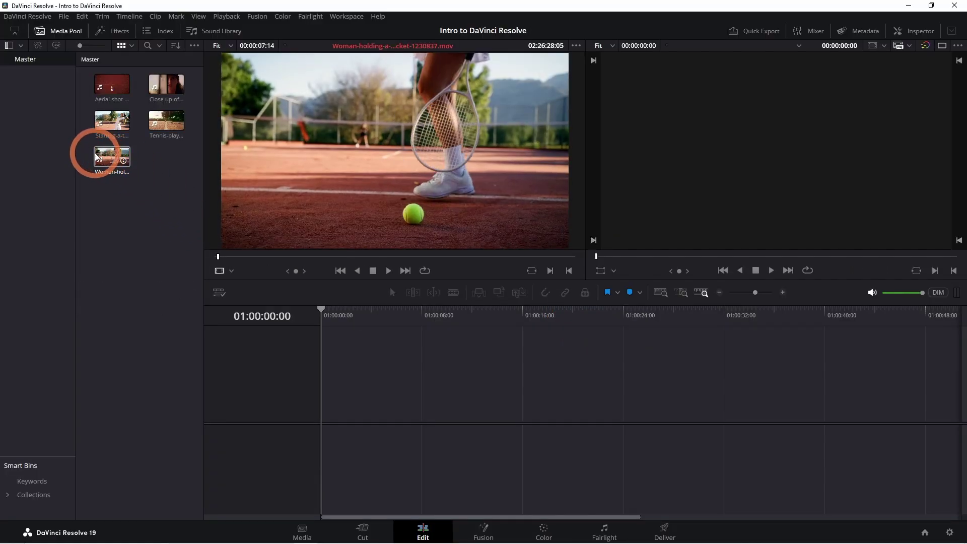
{"action": "left_click_drag", "start_coordinate": [115, 156], "coordinate": [325, 404]}
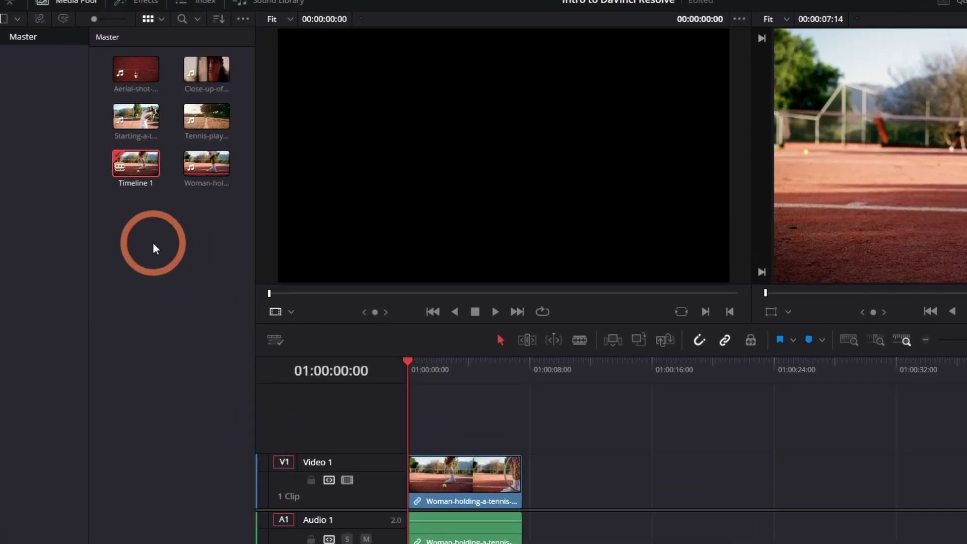
Set up a new timeline with custom format 1920 x 1080 HD at 29.97 fps.
{"action": "right_click", "coordinate": [153, 243]}
{"action": "mouse_move", "coordinate": [179, 250]}
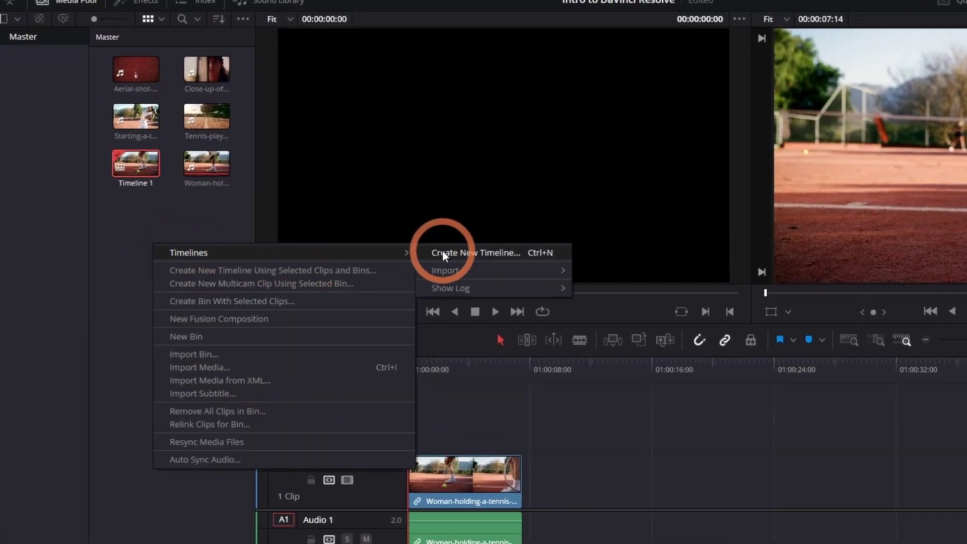
{"action": "left_click", "coordinate": [461, 252]}
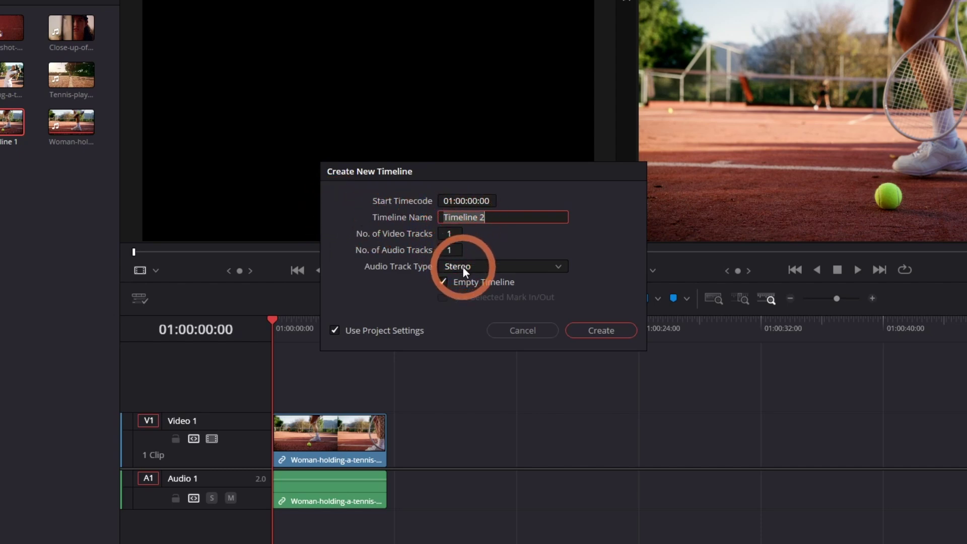
{"action": "left_click", "coordinate": [334, 330]}
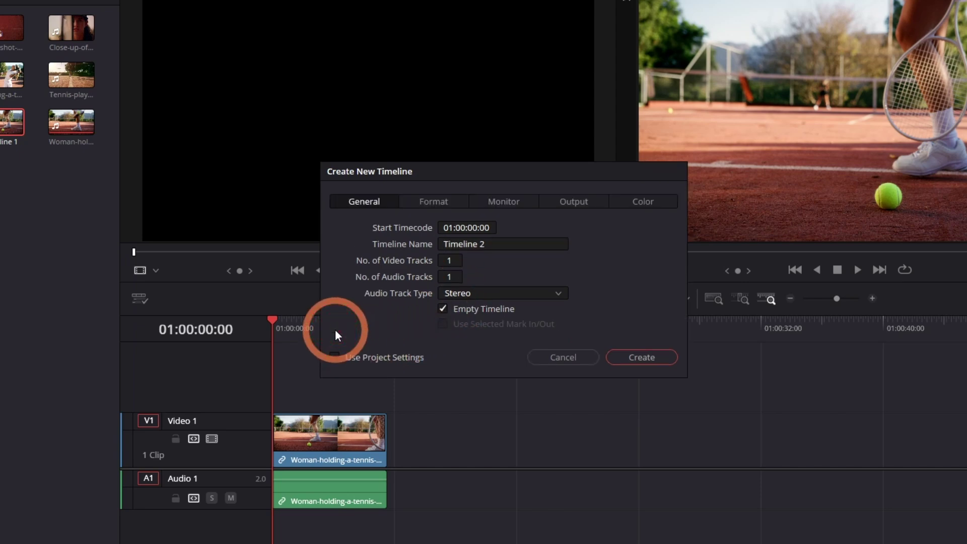
{"action": "left_click", "coordinate": [438, 199]}
{"action": "left_click", "coordinate": [510, 227]}
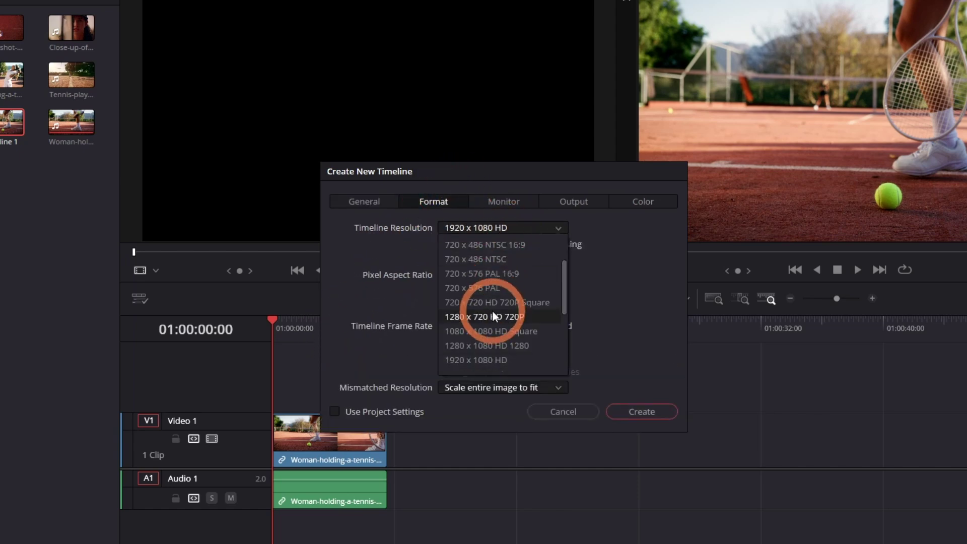
{"action": "scroll", "coordinate": [501, 280], "scroll_direction": "up", "scroll_amount": 3}
{"action": "left_click", "coordinate": [560, 227]}
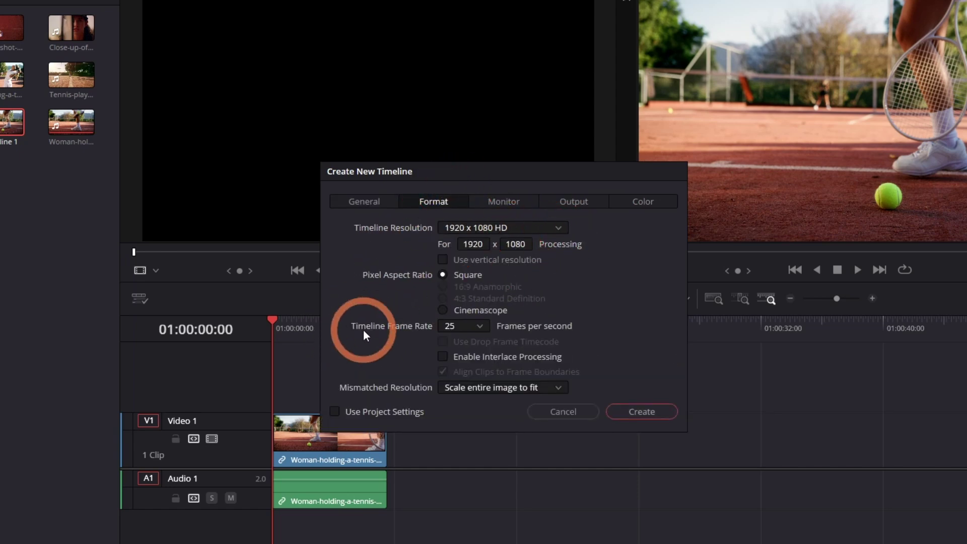
{"action": "left_click", "coordinate": [484, 326]}
{"action": "left_click", "coordinate": [454, 412]}
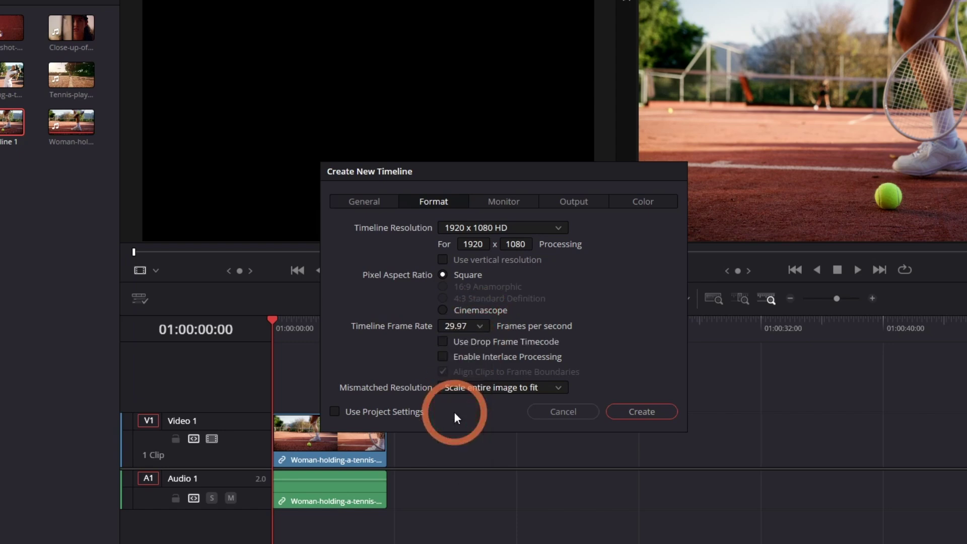
Create Timeline 2, add the Close-up and match clips after the first clip, Aerial-shot on Video 2.
{"action": "left_click", "coordinate": [644, 411]}
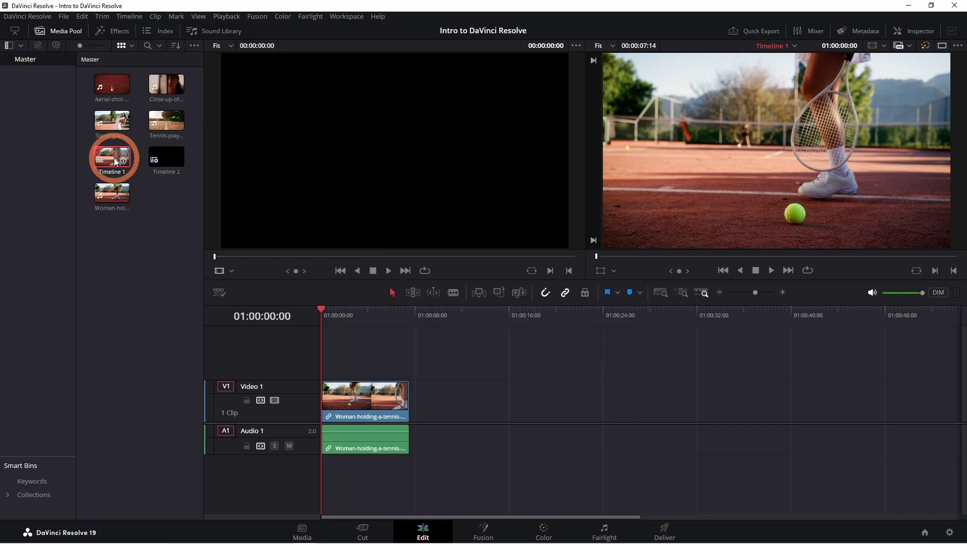
{"action": "left_click", "coordinate": [103, 125]}
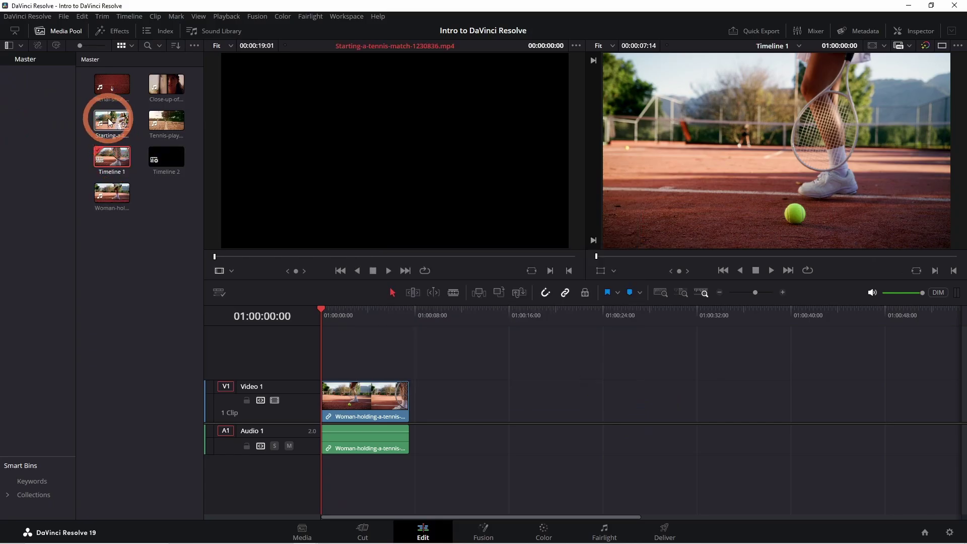
{"action": "left_click", "coordinate": [148, 97]}
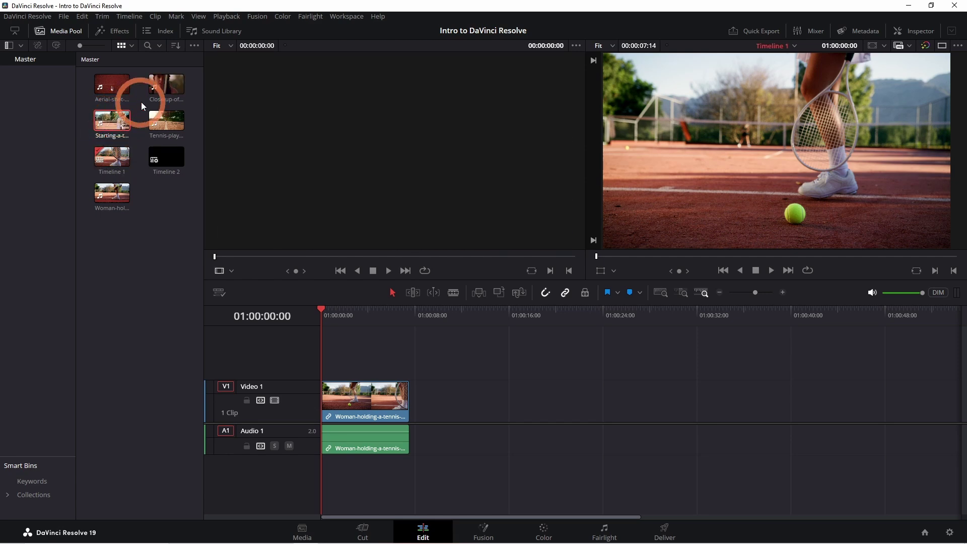
{"action": "left_click_drag", "start_coordinate": [162, 89], "coordinate": [413, 403]}
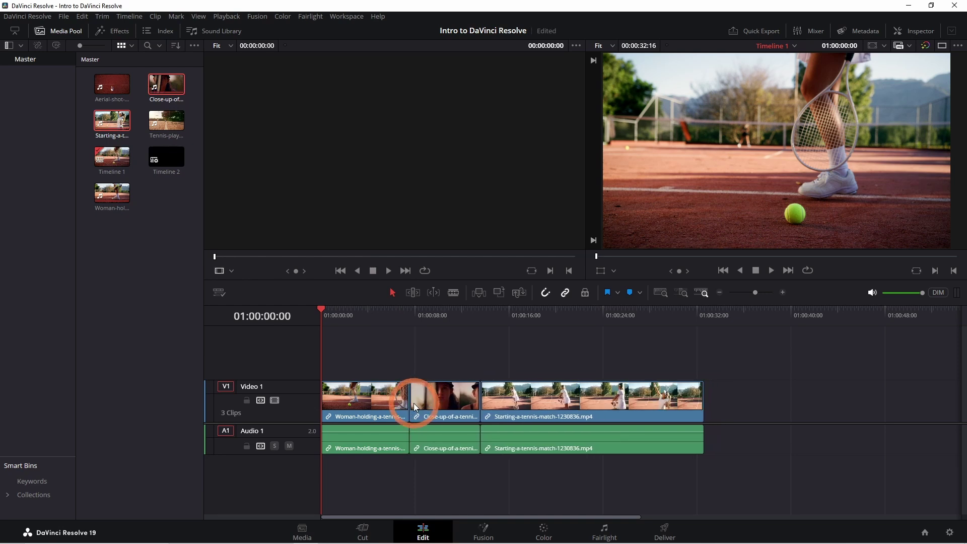
{"action": "left_click_drag", "start_coordinate": [113, 87], "coordinate": [575, 352]}
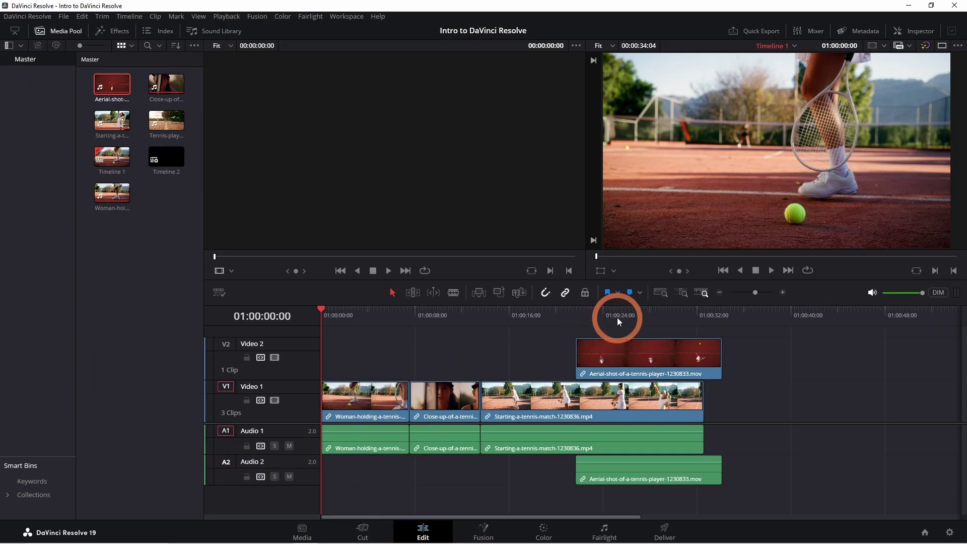
{"action": "left_click", "coordinate": [618, 317]}
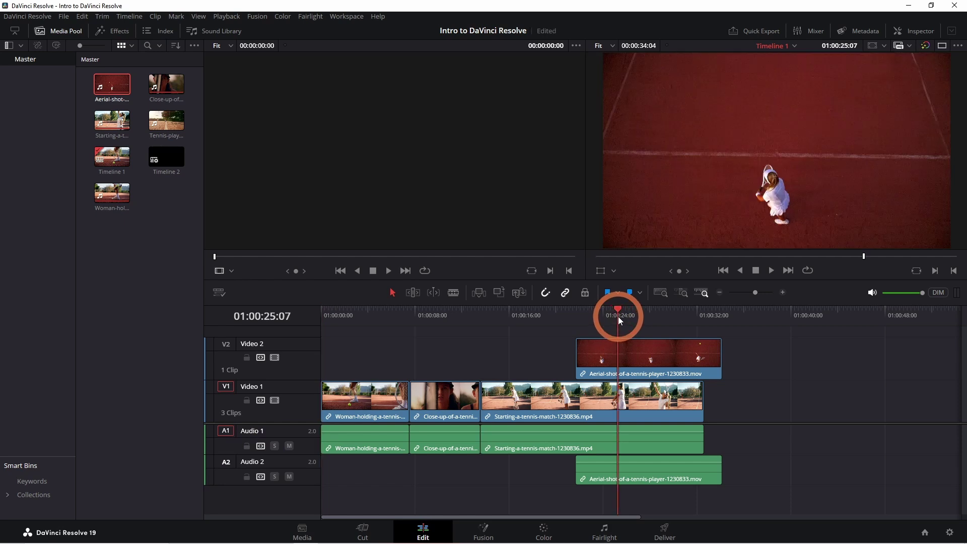
{"action": "left_click", "coordinate": [274, 359]}
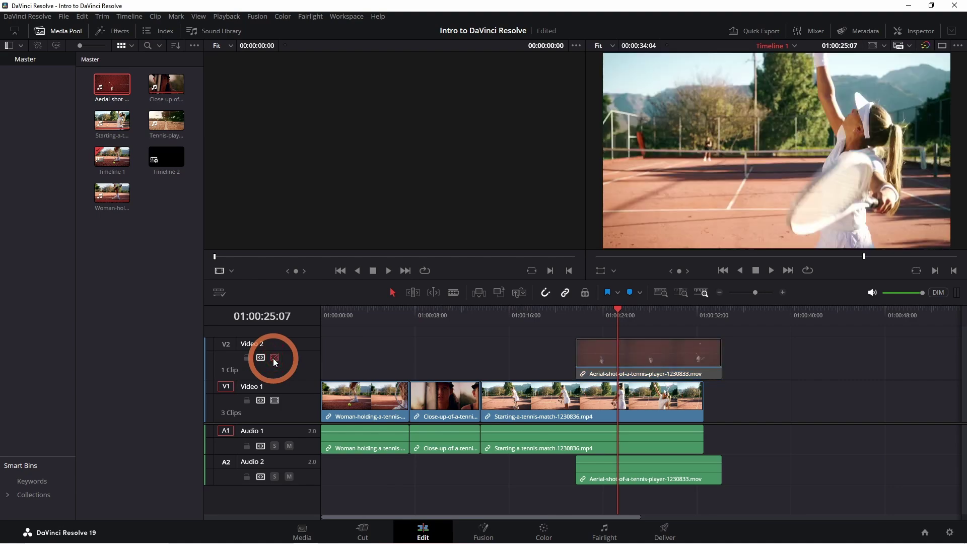
{"action": "left_click", "coordinate": [274, 358]}
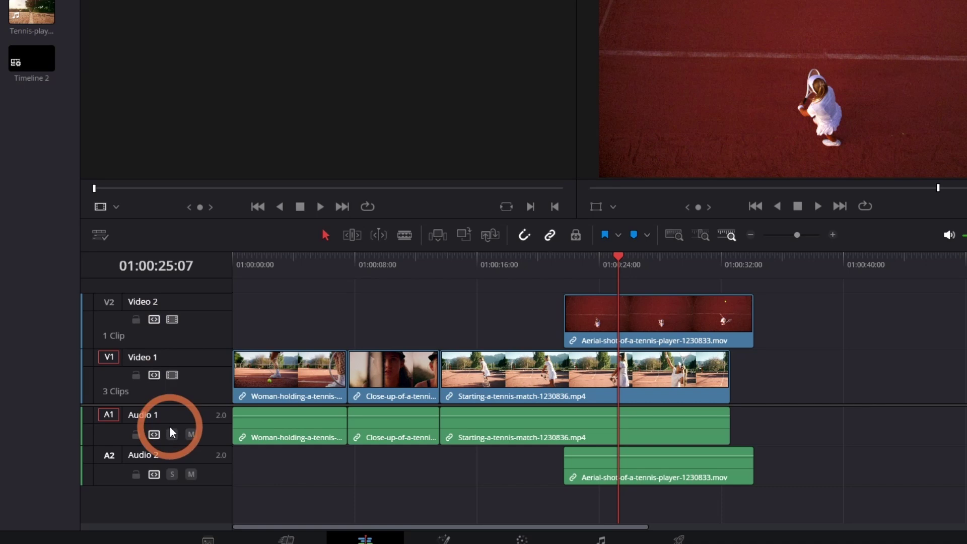
{"action": "left_click", "coordinate": [171, 435]}
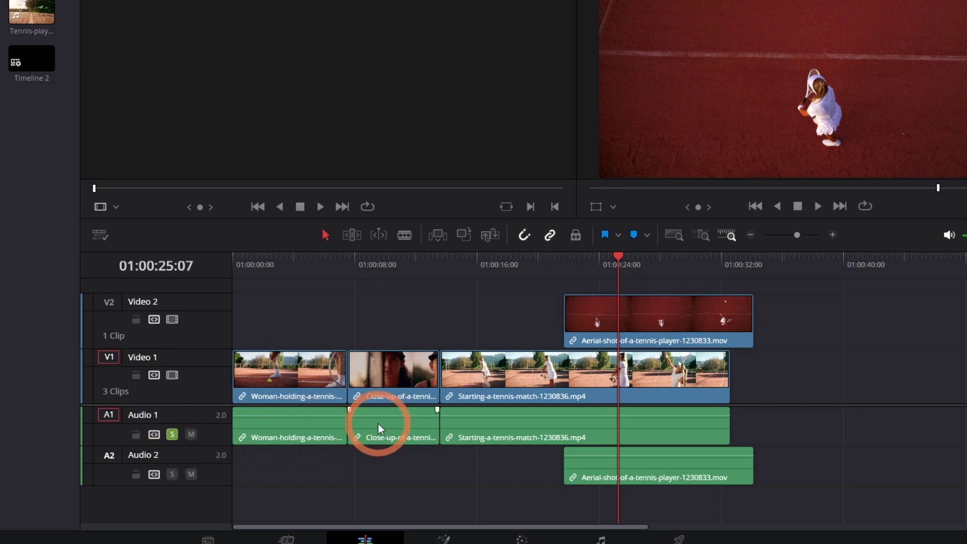
{"action": "left_click", "coordinate": [171, 435]}
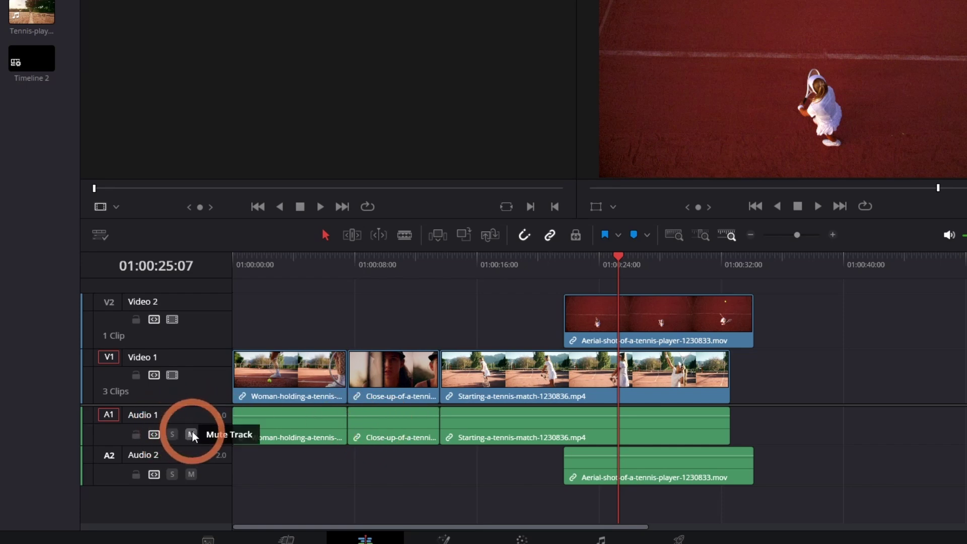
{"action": "left_click", "coordinate": [191, 434]}
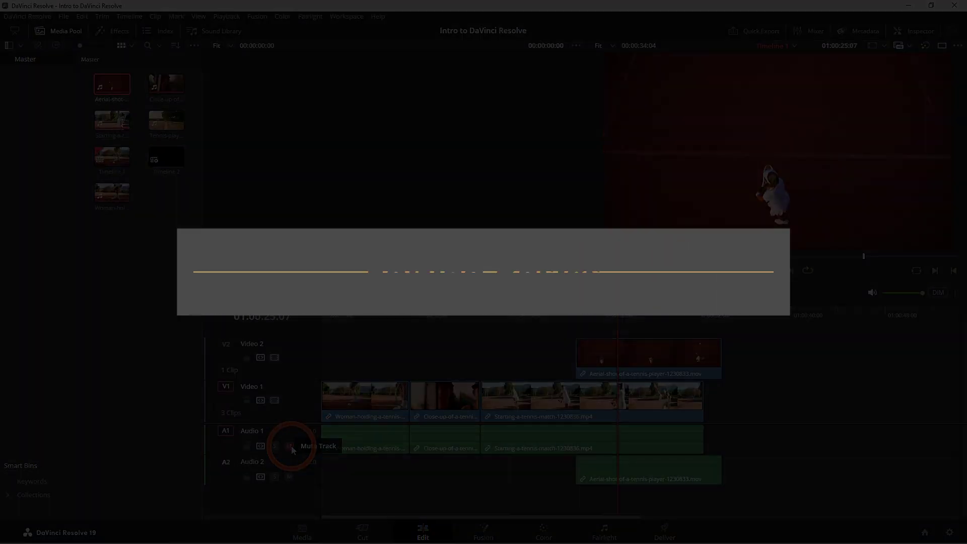
{"action": "left_click", "coordinate": [291, 446]}
Trim the Woman-holding clip's end to the playhead and its head, then ripple-delete the gap.
{"action": "left_click", "coordinate": [321, 317]}
{"action": "key", "text": "space"}
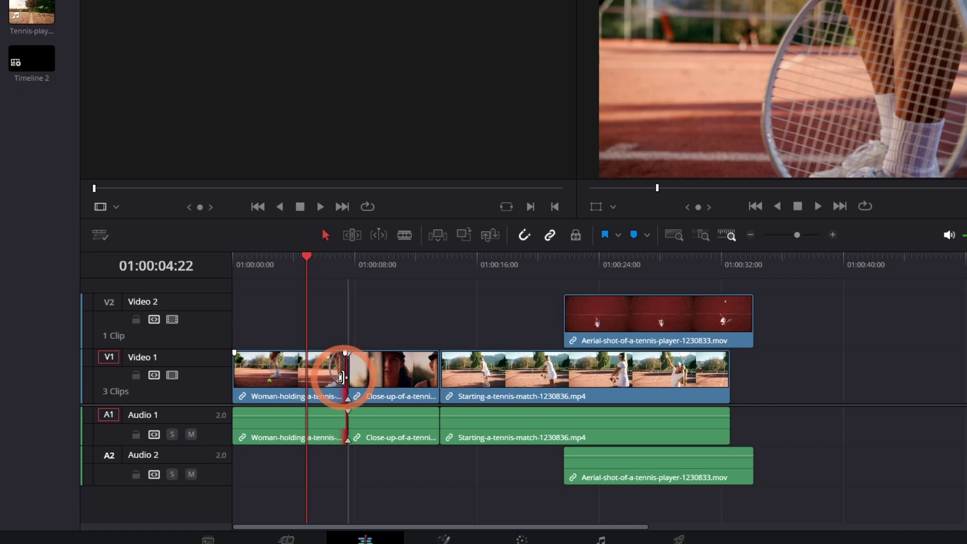
{"action": "left_click", "coordinate": [343, 376]}
{"action": "left_click_drag", "start_coordinate": [342, 378], "coordinate": [302, 386]}
{"action": "left_click_drag", "start_coordinate": [235, 379], "coordinate": [218, 396]}
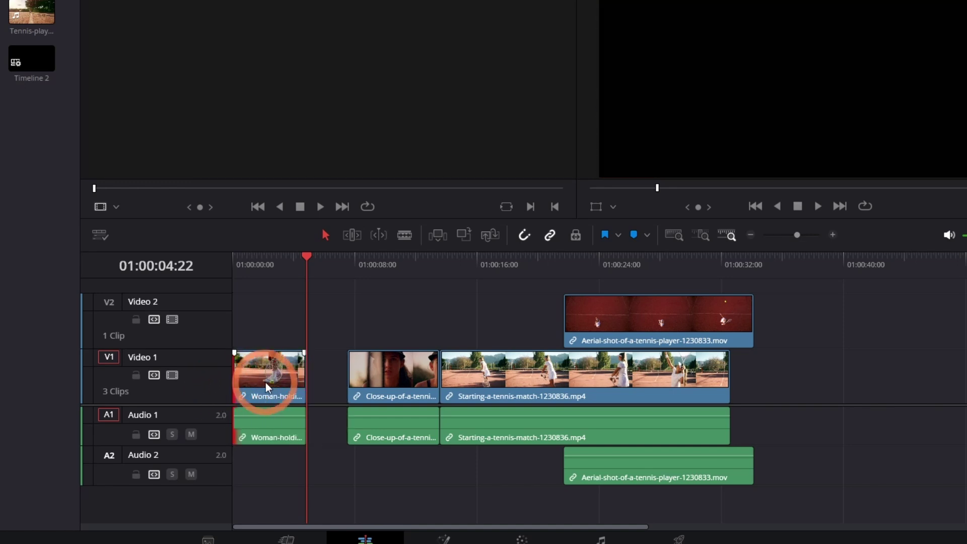
{"action": "left_click", "coordinate": [332, 382]}
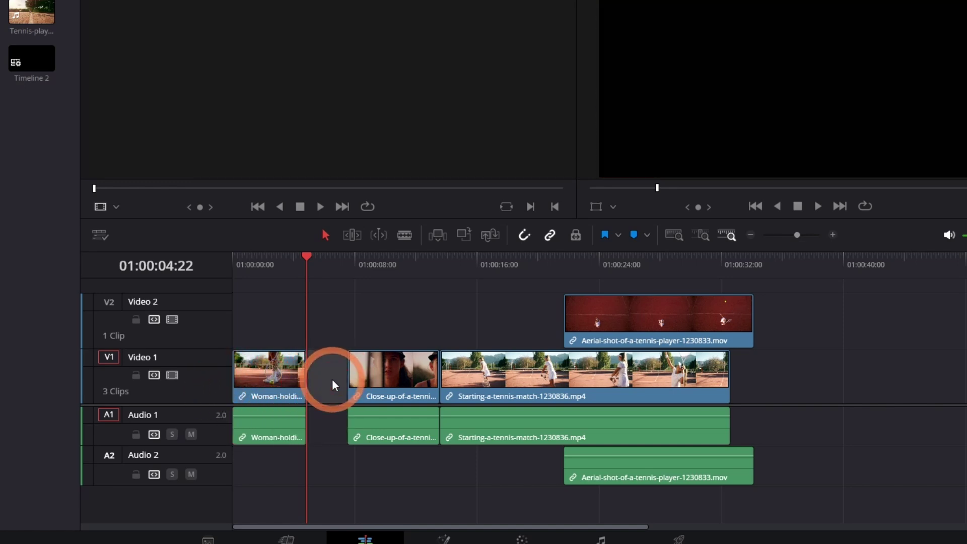
{"action": "key", "text": "Delete"}
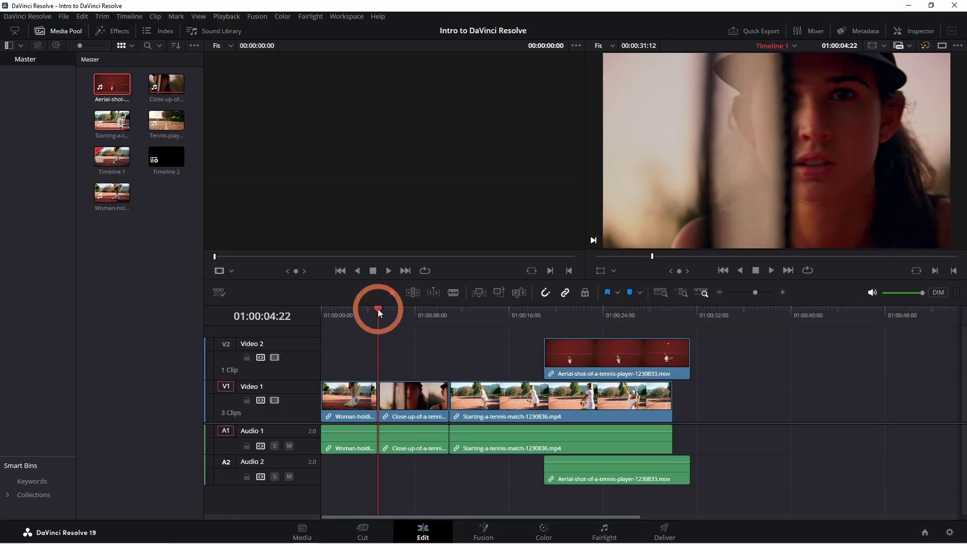
Split the close-up clip on Video 1 at about 01:00:07:12.
{"action": "left_click_drag", "start_coordinate": [378, 309], "coordinate": [416, 328]}
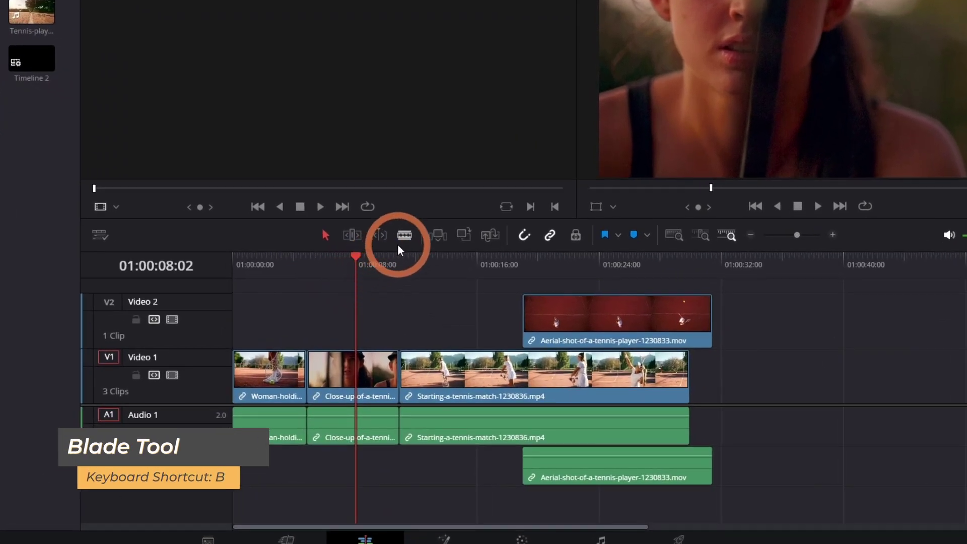
{"action": "left_click", "coordinate": [406, 237]}
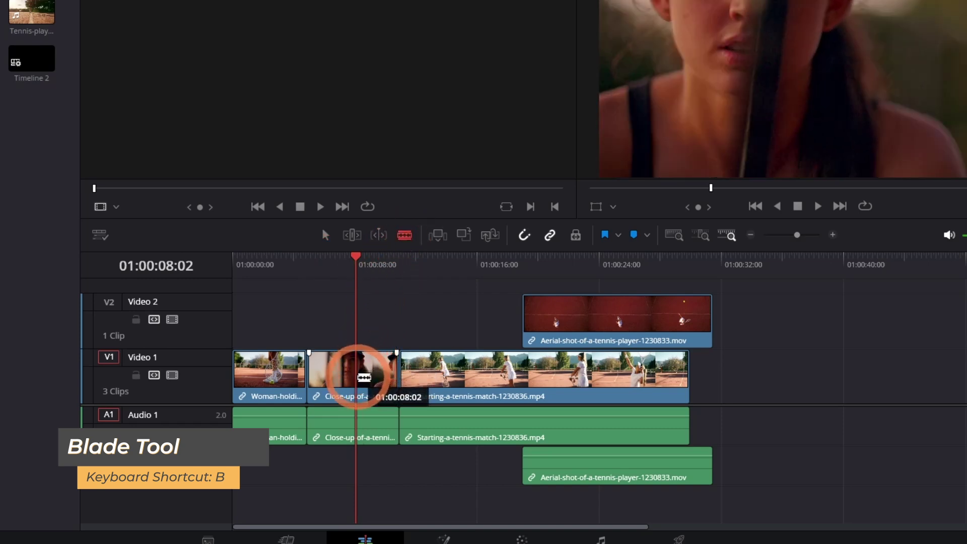
{"action": "left_click", "coordinate": [358, 377]}
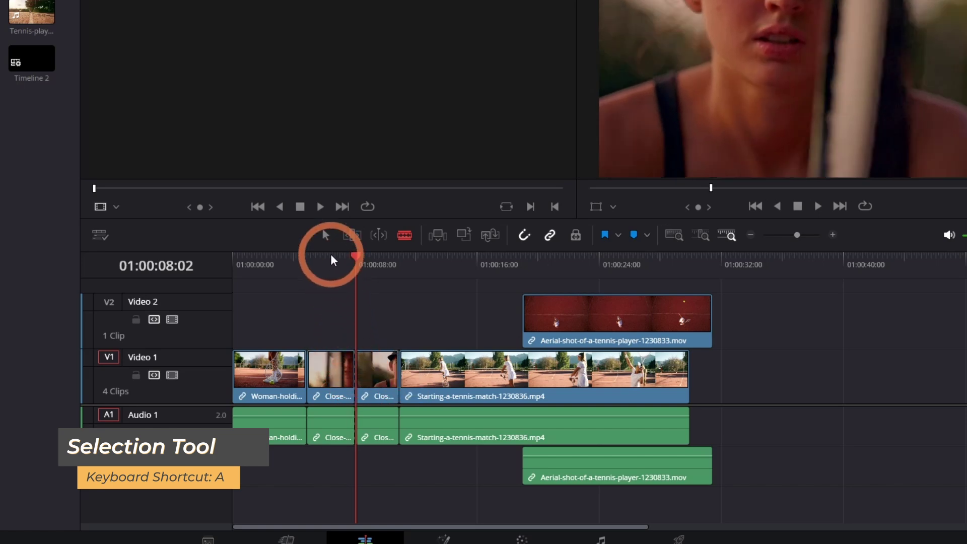
Ripple-delete the third Video 1 clip and its audio, closing the gap.
{"action": "left_click", "coordinate": [325, 232]}
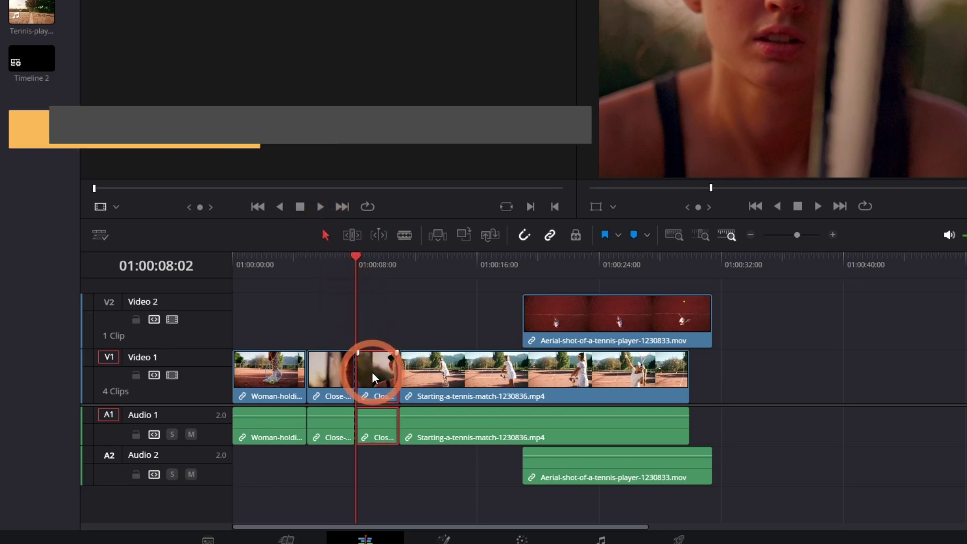
{"action": "key", "text": "BackSpace"}
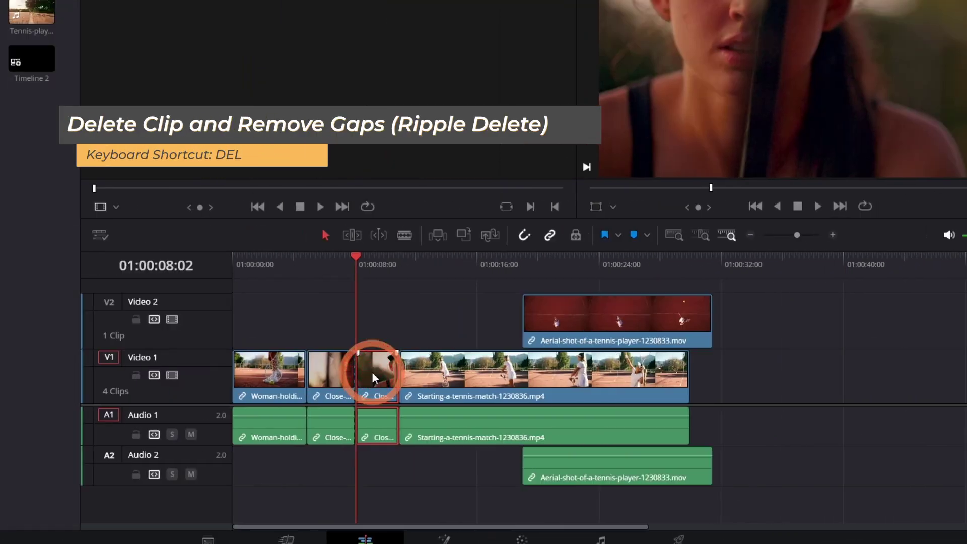
{"action": "key", "text": "Delete"}
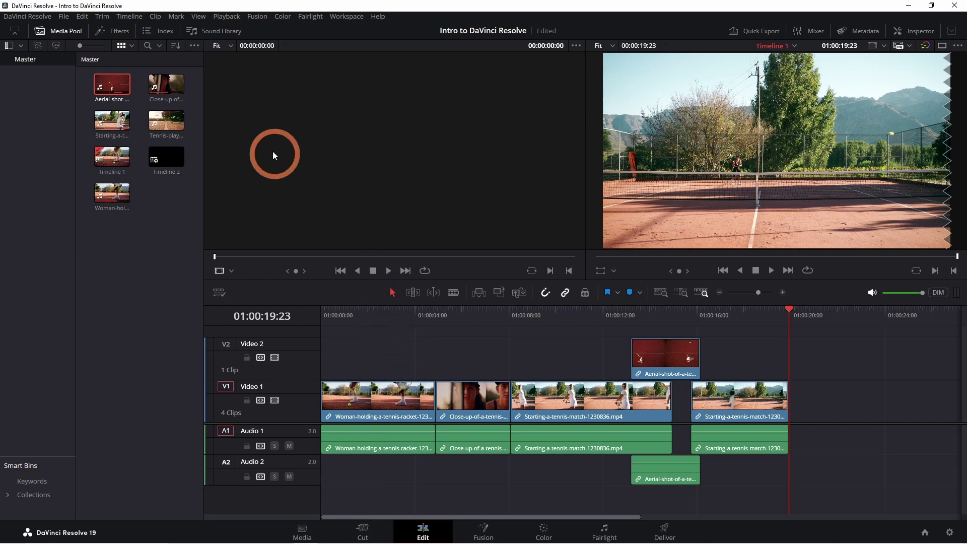
Drop a Cross Dissolve on the cut after the close-up clip and lengthen it.
{"action": "left_click", "coordinate": [119, 32]}
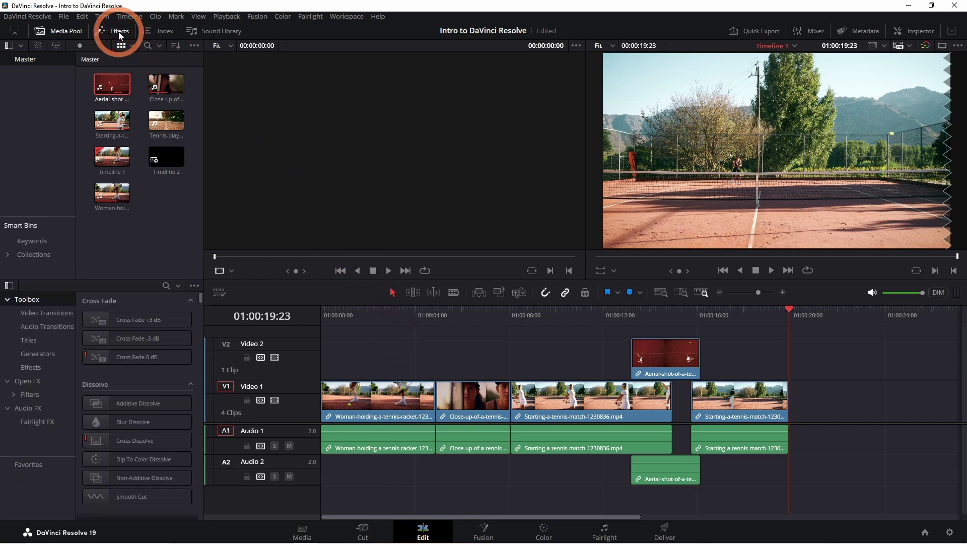
{"action": "left_click", "coordinate": [100, 90]}
{"action": "left_click", "coordinate": [35, 317]}
{"action": "left_click", "coordinate": [109, 348]}
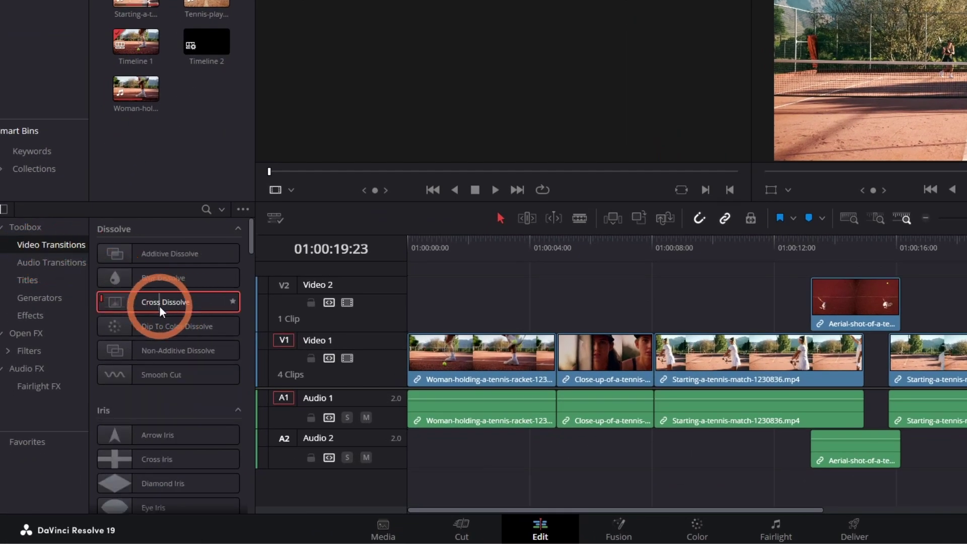
{"action": "left_click_drag", "start_coordinate": [159, 306], "coordinate": [661, 363]}
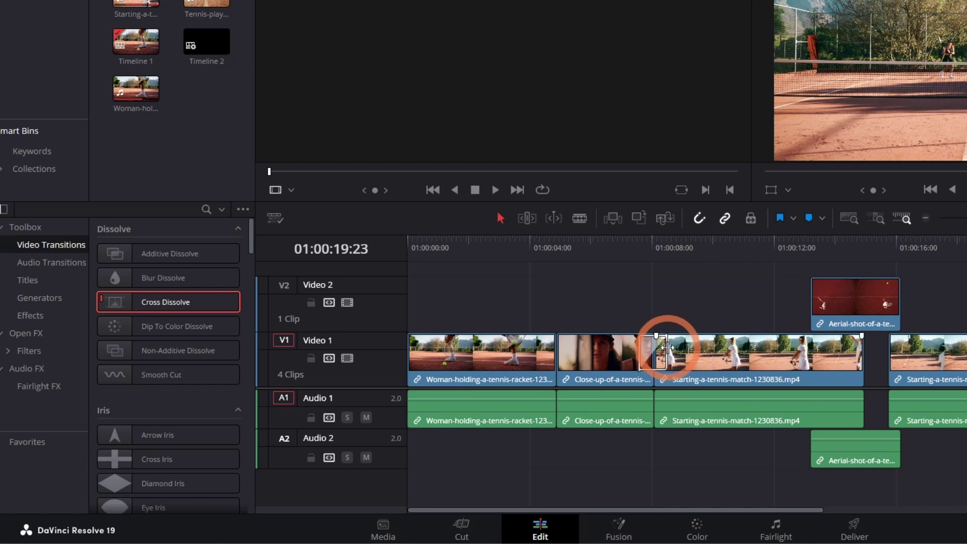
{"action": "mouse_move", "coordinate": [667, 347]}
{"action": "left_mouse_down"}
{"action": "mouse_move", "coordinate": [711, 343]}
{"action": "mouse_move", "coordinate": [672, 349]}
{"action": "left_mouse_up"}
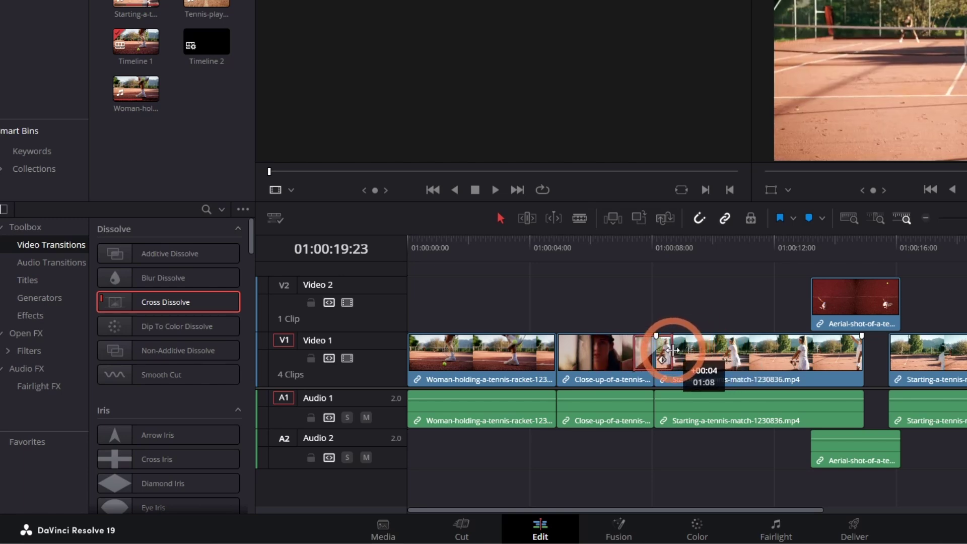
Apply the Resolve FX Stylize Abstraction effect to the opening Woman-holding clip.
{"action": "left_click", "coordinate": [450, 296]}
{"action": "key", "text": "Home"}
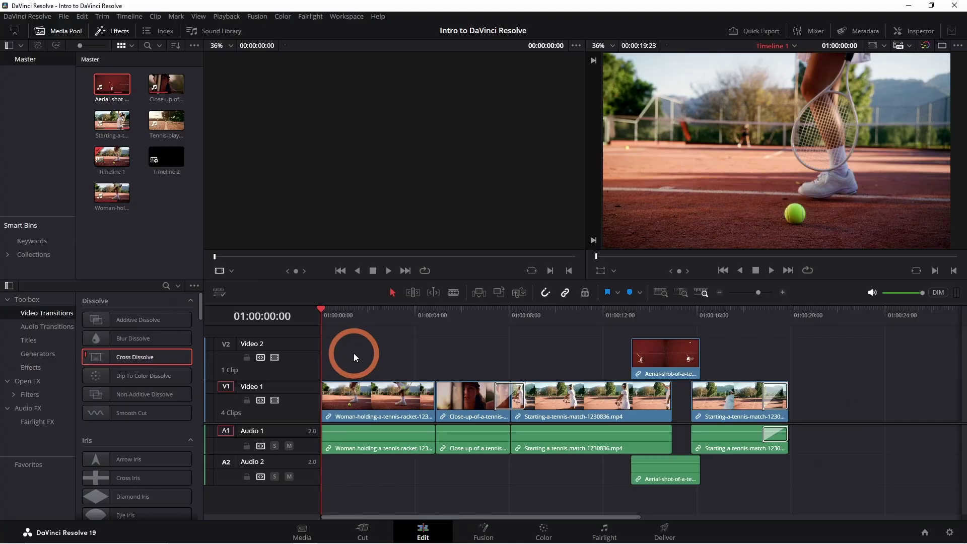
{"action": "left_click", "coordinate": [27, 384]}
{"action": "left_click_drag", "start_coordinate": [201, 304], "coordinate": [211, 453]}
{"action": "left_click_drag", "start_coordinate": [120, 347], "coordinate": [376, 400]}
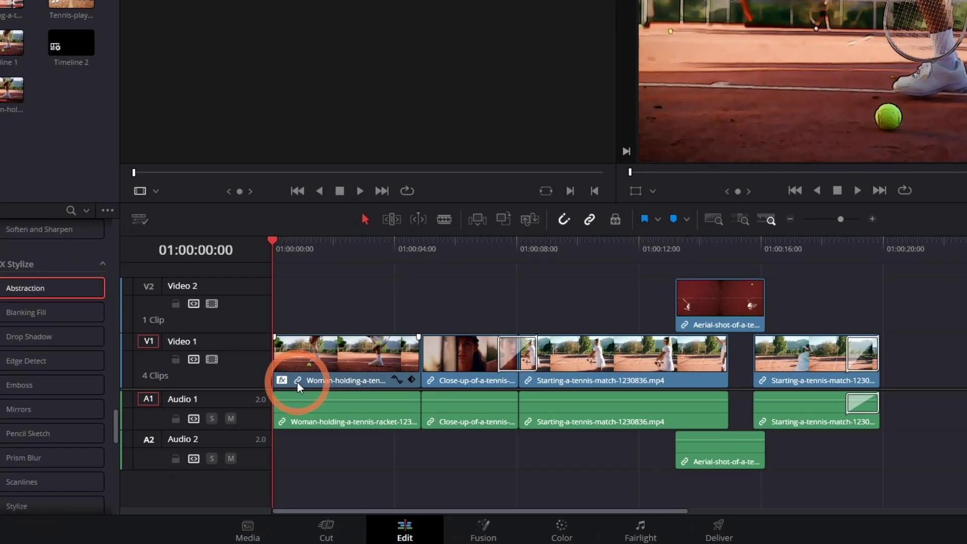
{"action": "left_click", "coordinate": [337, 418]}
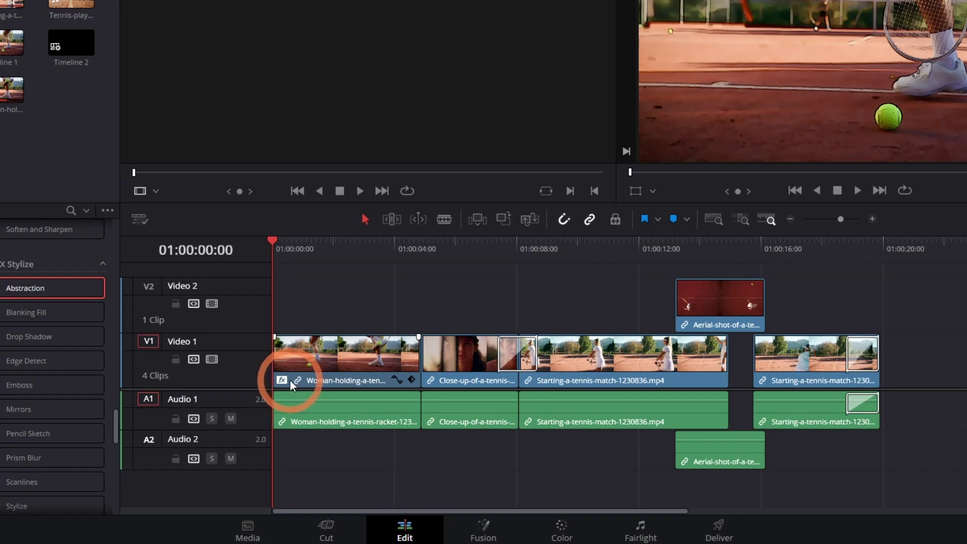
Raise the Woman-holding clip's Abstraction Pre Blur to 0.170 in the Inspector.
{"action": "left_click", "coordinate": [321, 359]}
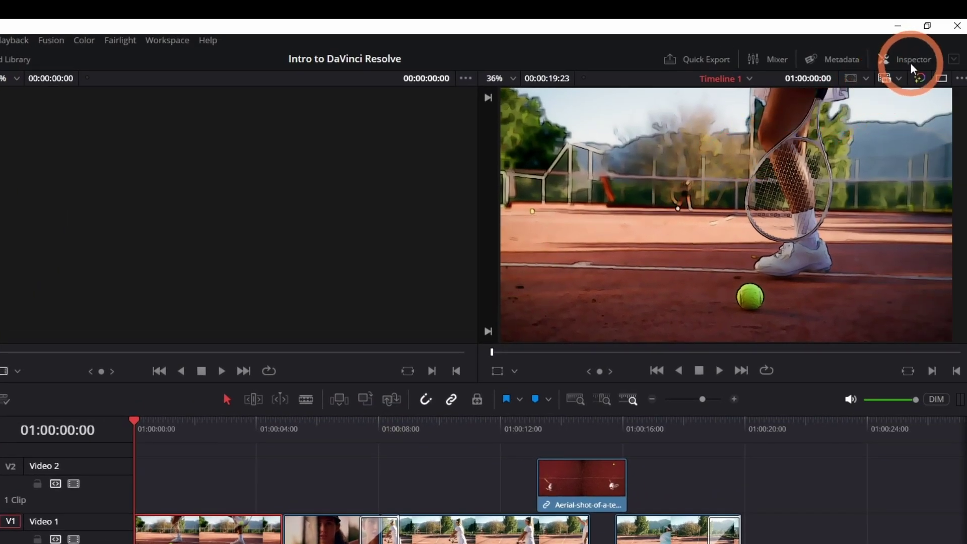
{"action": "left_click", "coordinate": [911, 60]}
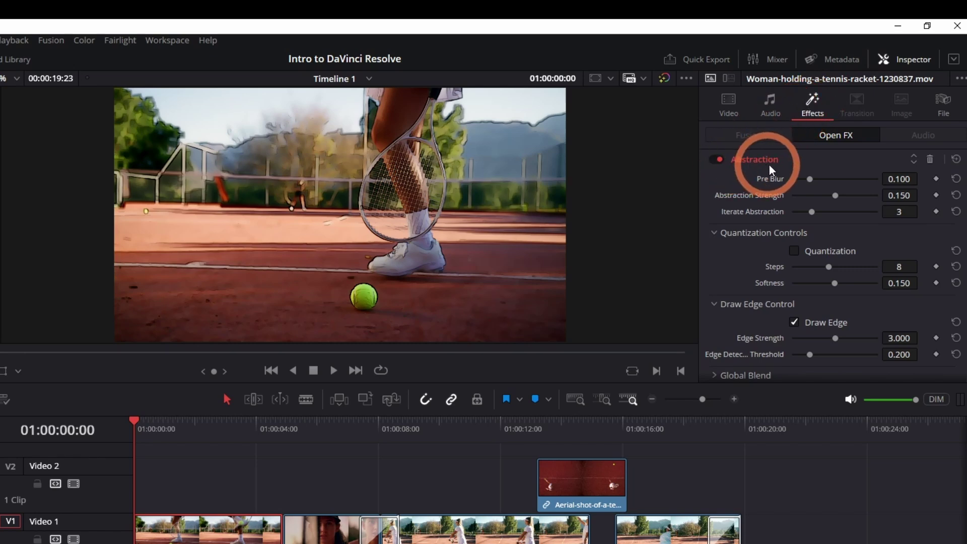
{"action": "left_click_drag", "start_coordinate": [810, 179], "coordinate": [816, 202]}
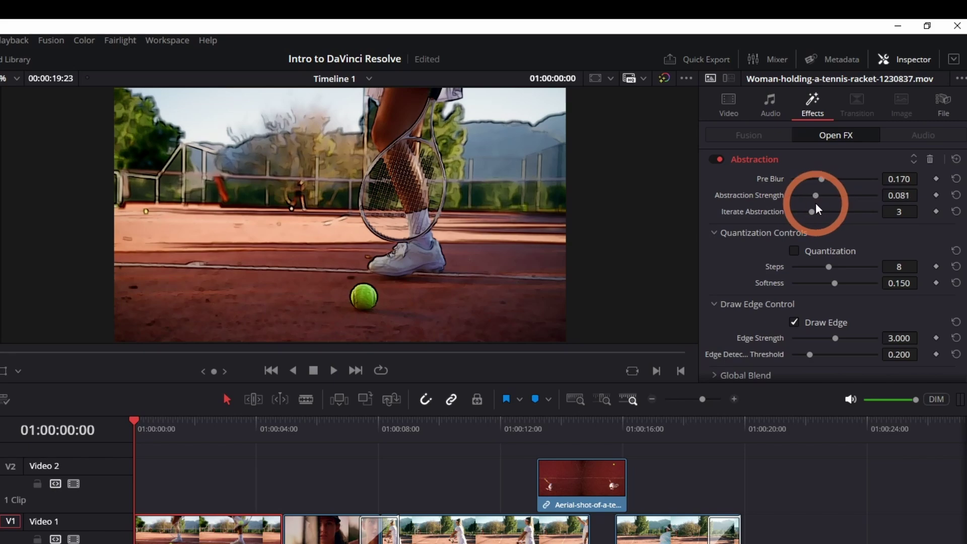
{"action": "left_click", "coordinate": [729, 108]}
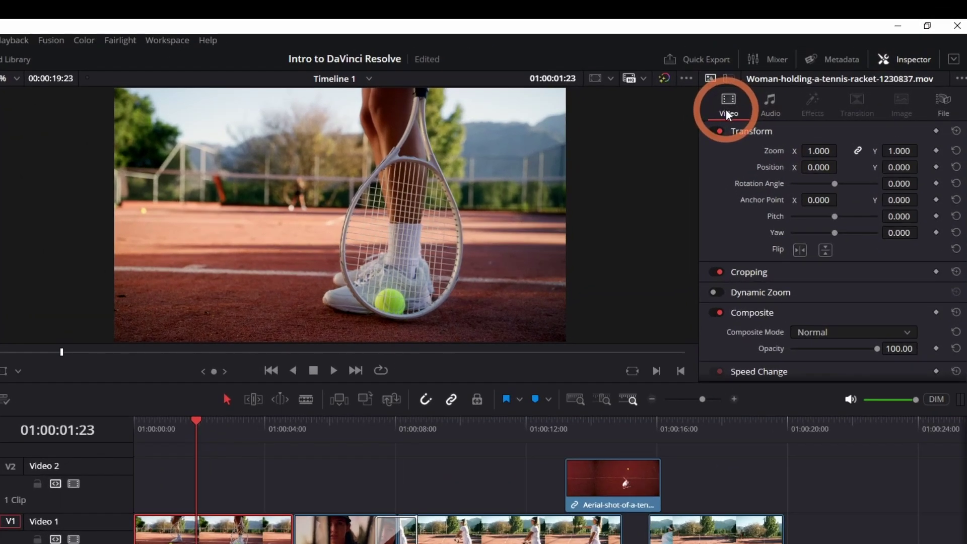
{"action": "left_click_drag", "start_coordinate": [812, 150], "coordinate": [833, 185]}
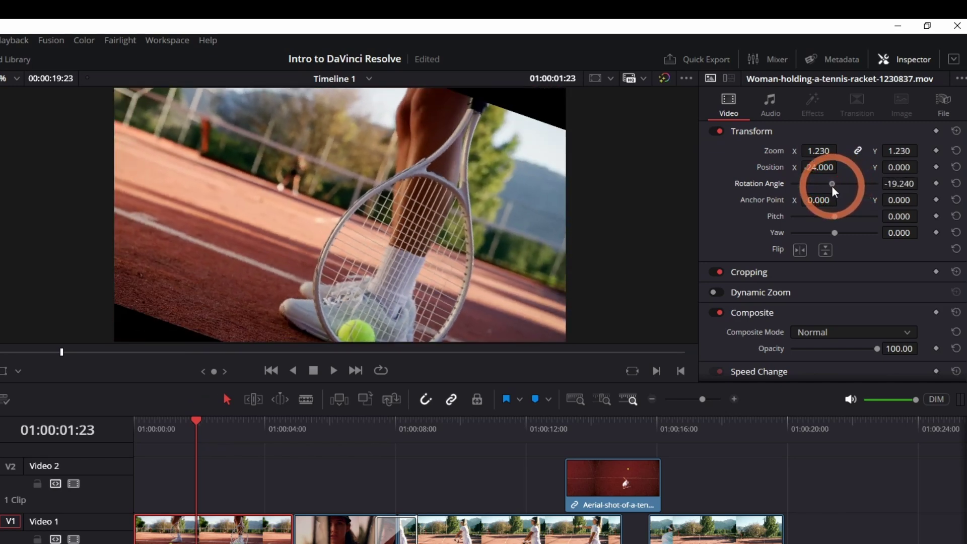
{"action": "left_click", "coordinate": [958, 184]}
{"action": "left_click", "coordinate": [958, 168]}
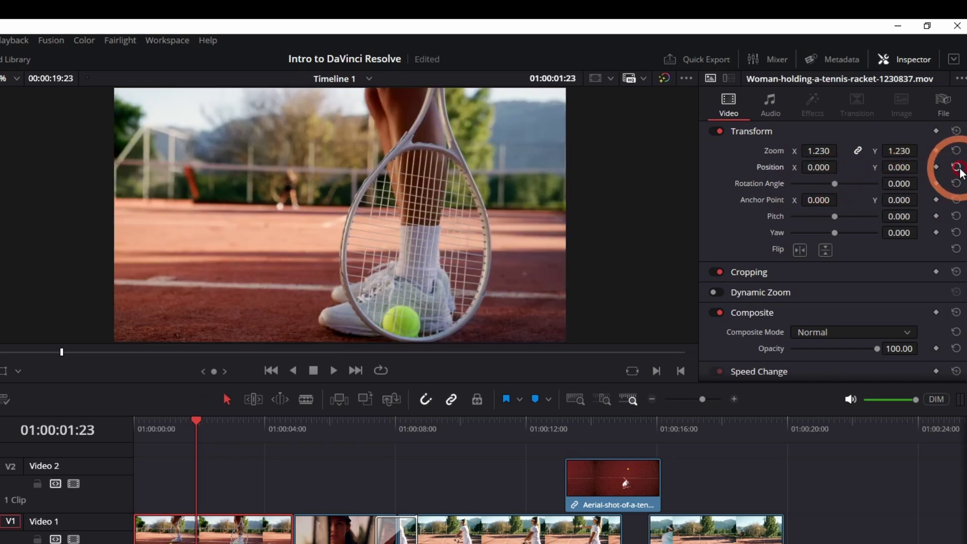
{"action": "key", "text": "ctrl+z"}
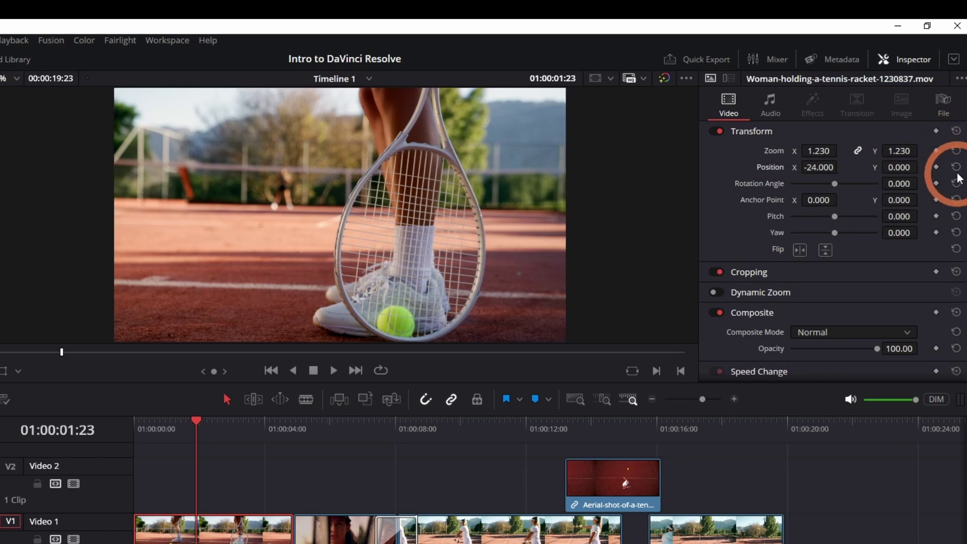
{"action": "left_click", "coordinate": [957, 132]}
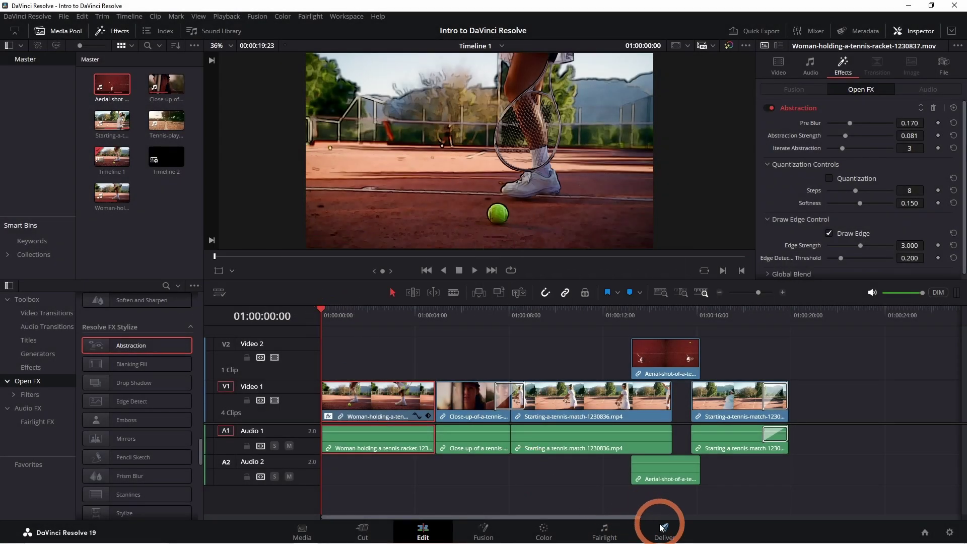
Apply the YouTube 1080p render preset and name the output file 'Tennis Video'.
{"action": "left_click", "coordinate": [662, 527]}
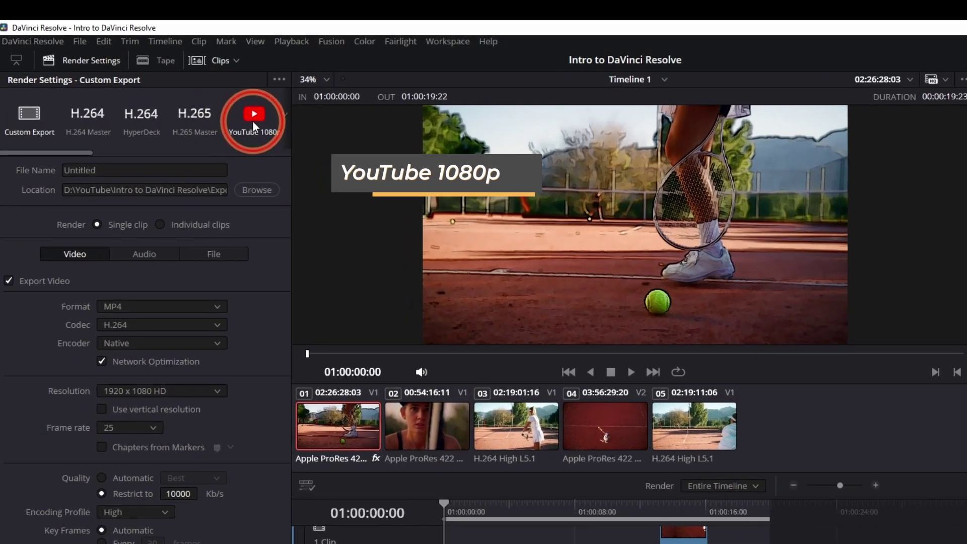
{"action": "left_click", "coordinate": [253, 124]}
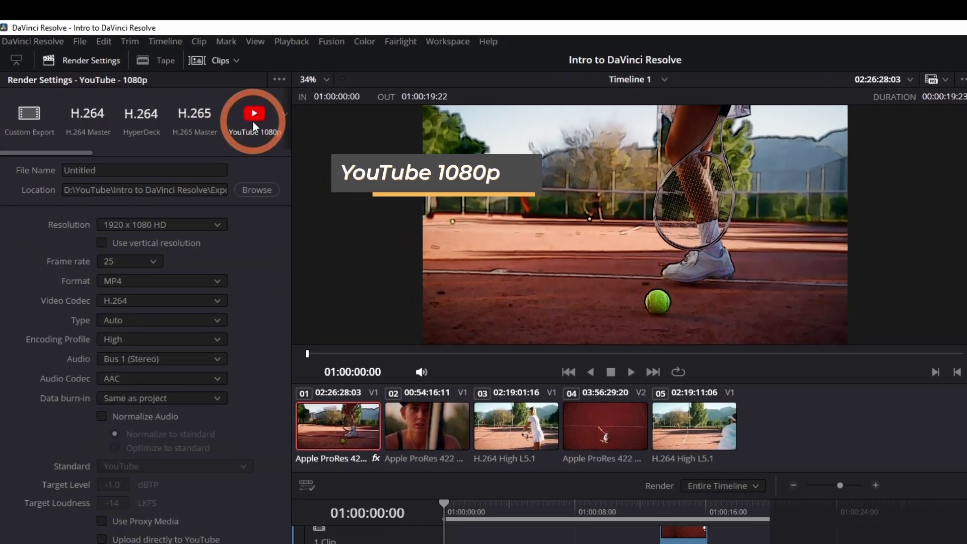
{"action": "left_click", "coordinate": [108, 170]}
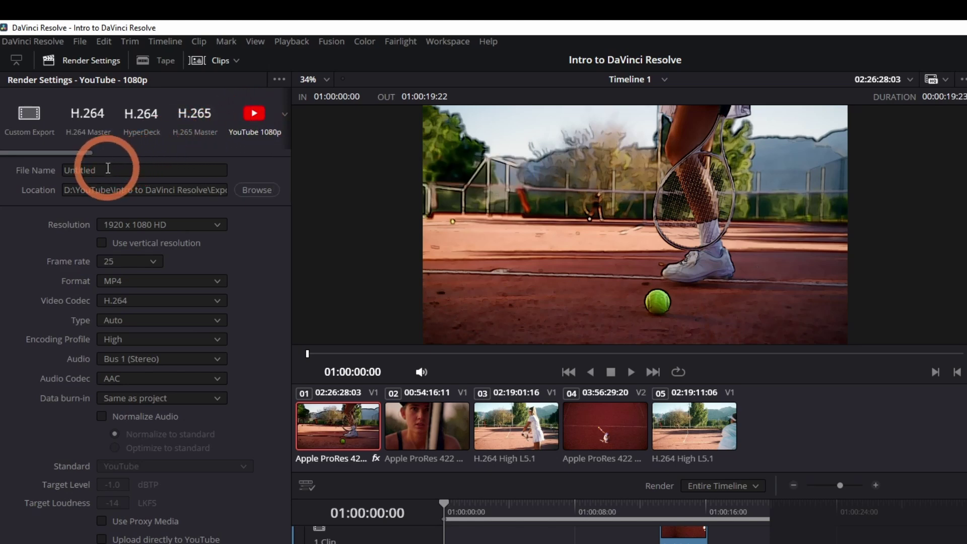
{"action": "key", "text": "ctrl+a"}
{"action": "type", "text": "Tennis Video"}
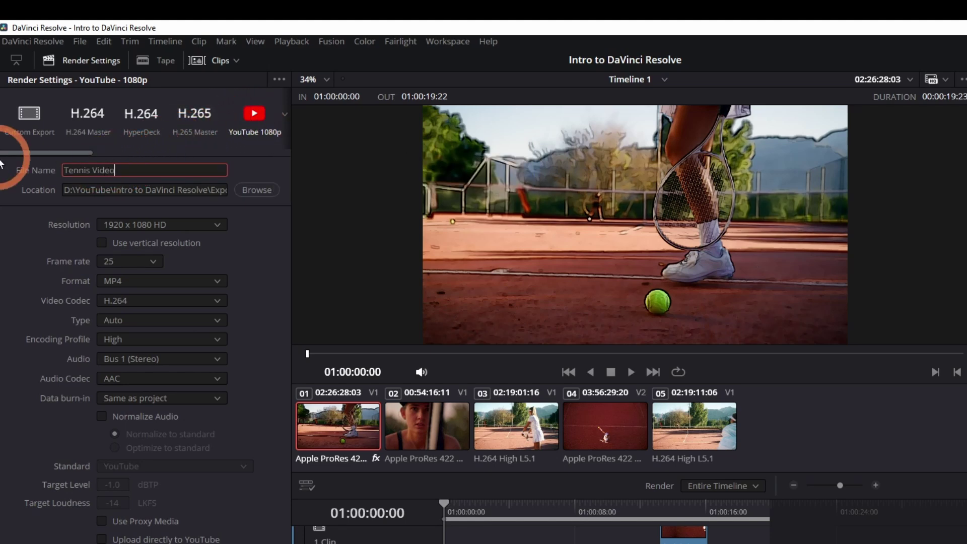
{"action": "left_click", "coordinate": [257, 190]}
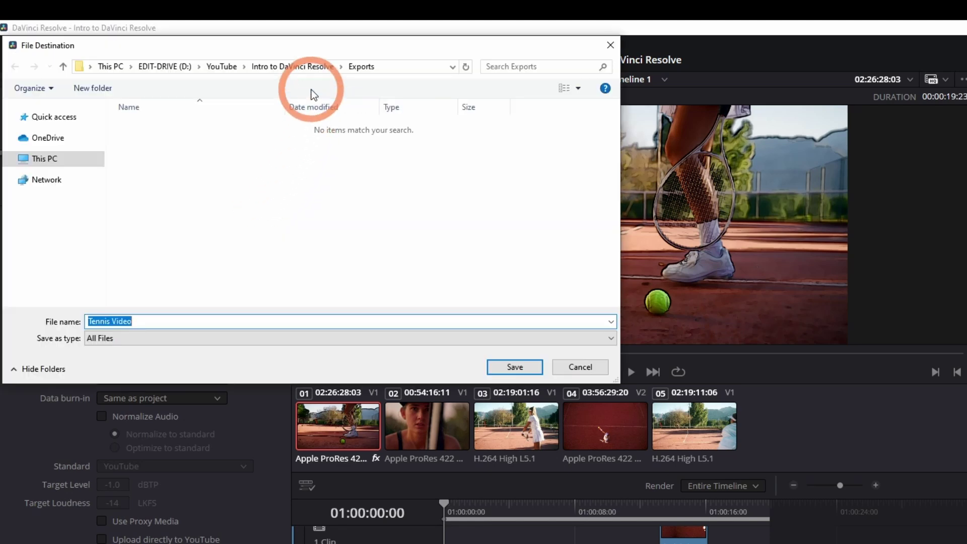
Set the render destination to the project's Exports folder.
{"action": "left_click", "coordinate": [514, 367]}
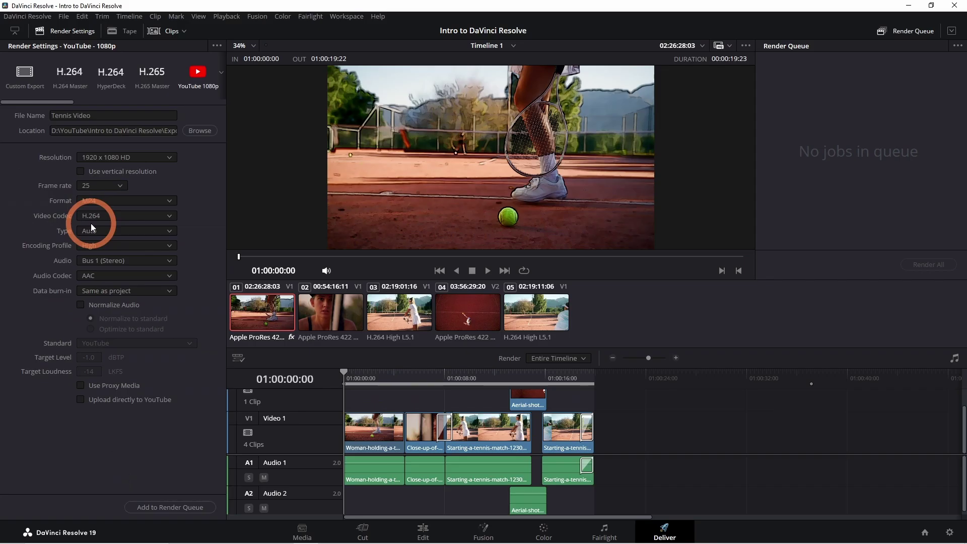
Add Tennis Video.mp4 to the render queue and render it.
{"action": "left_click", "coordinate": [166, 510]}
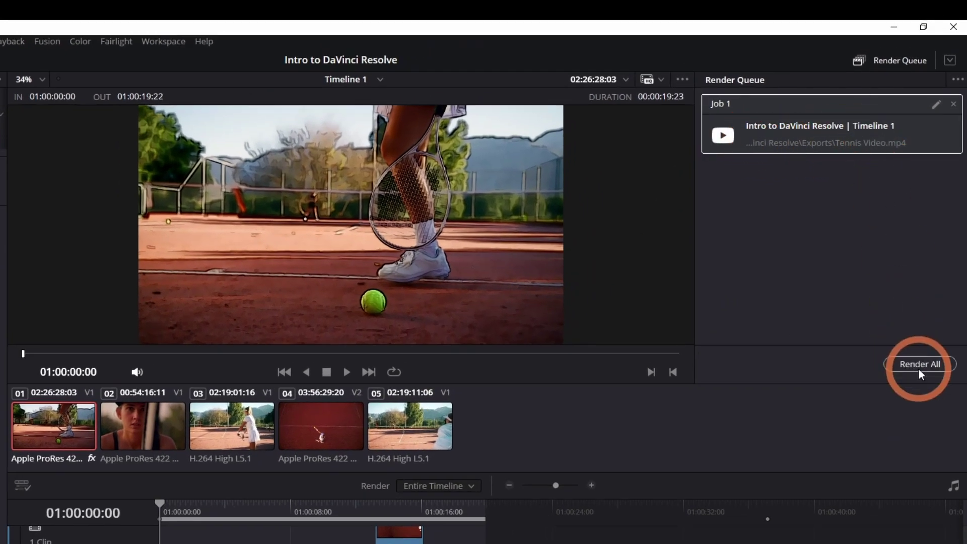
{"action": "left_click", "coordinate": [919, 372]}
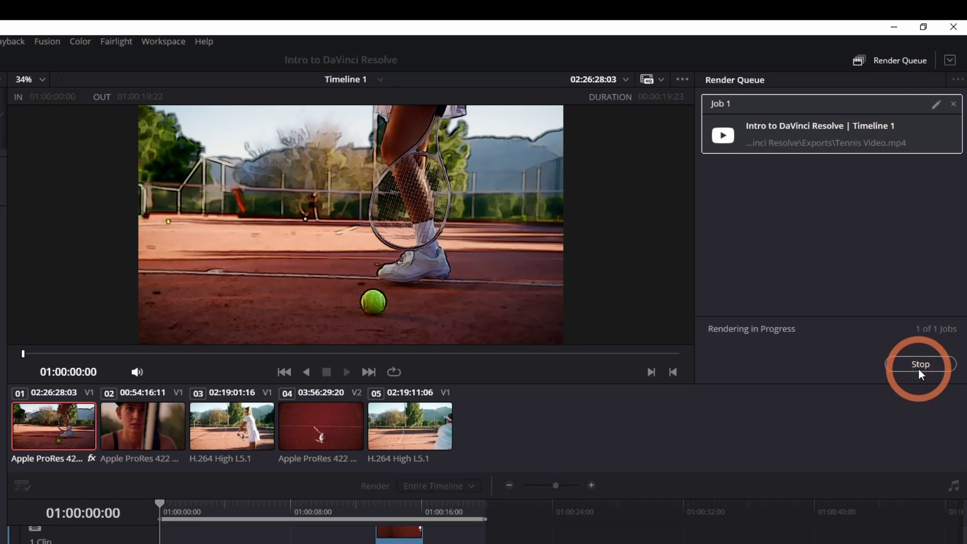